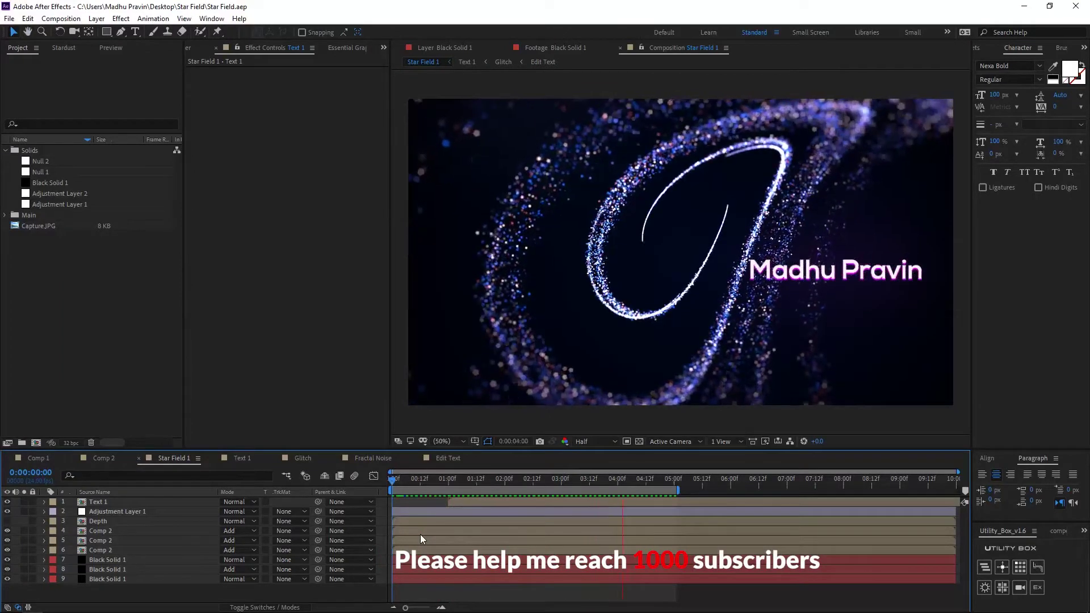
Create a 1920 × 1080, 24 fps, 10-second composition named Tutorial and add a full-frame black solid
key("ctrl+k")
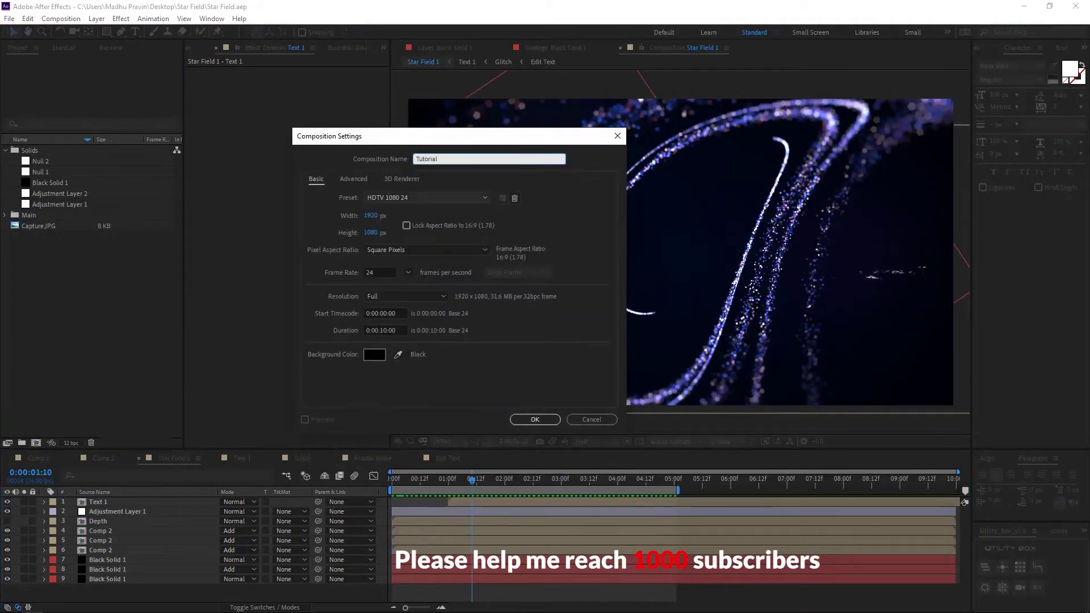
key("Return")
right_click(136, 513)
mouse_move(182, 390)
left_click(321, 415)
left_click(587, 411)
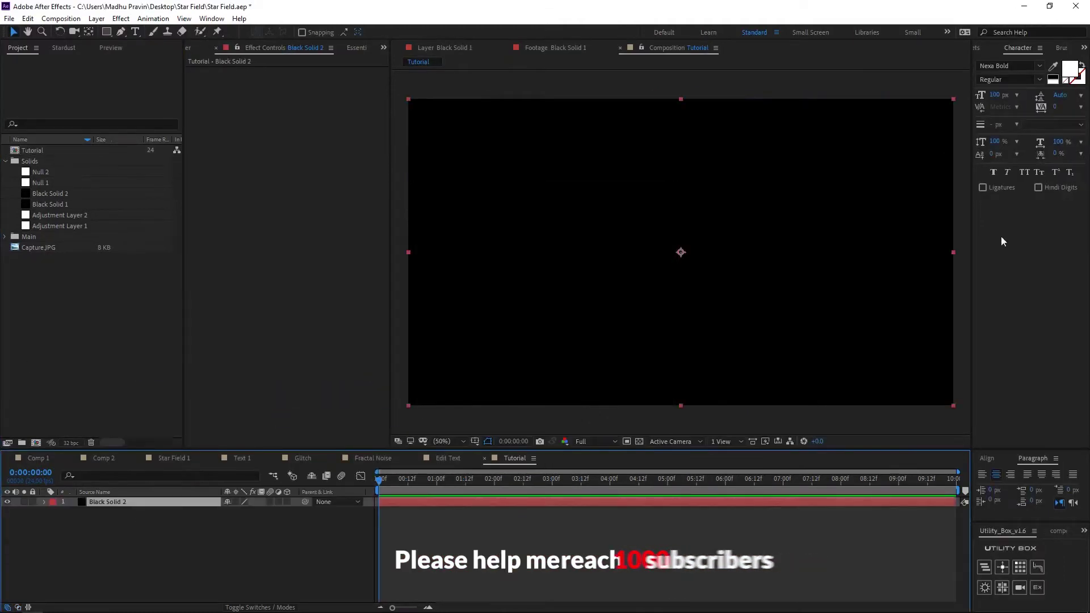
Apply the Gradient Ramp effect to the black solid
key("ctrl+5")
type("gradient")
left_click_drag(1034, 132, 703, 248)
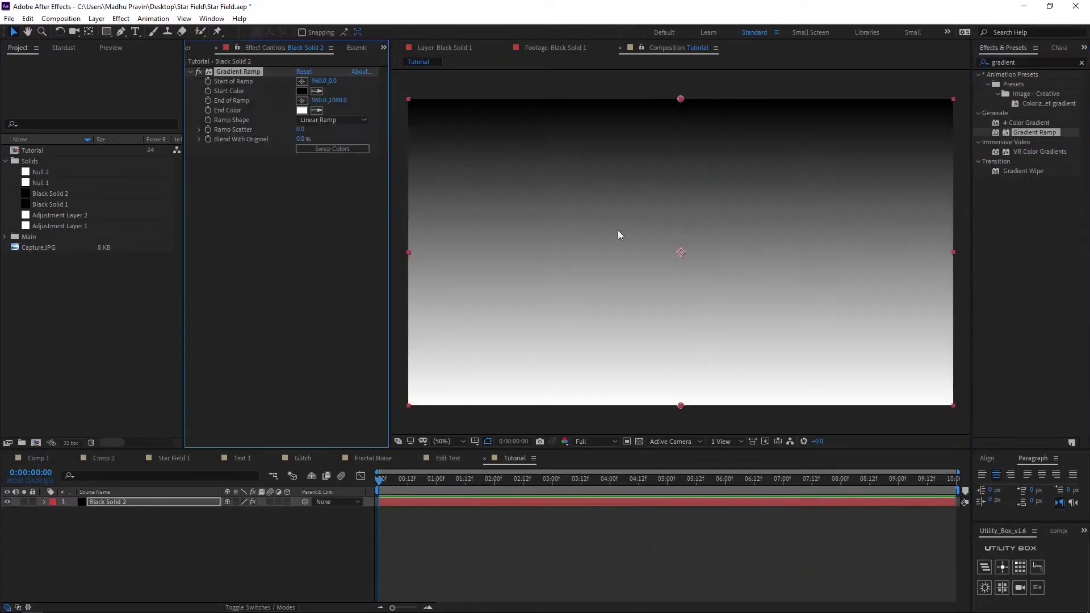
Set the Gradient Ramp's end color to the very dark blue 03001B
left_click(302, 111)
left_click(498, 247)
left_click(511, 163)
left_click(604, 116)
left_click(302, 111)
left_click(497, 243)
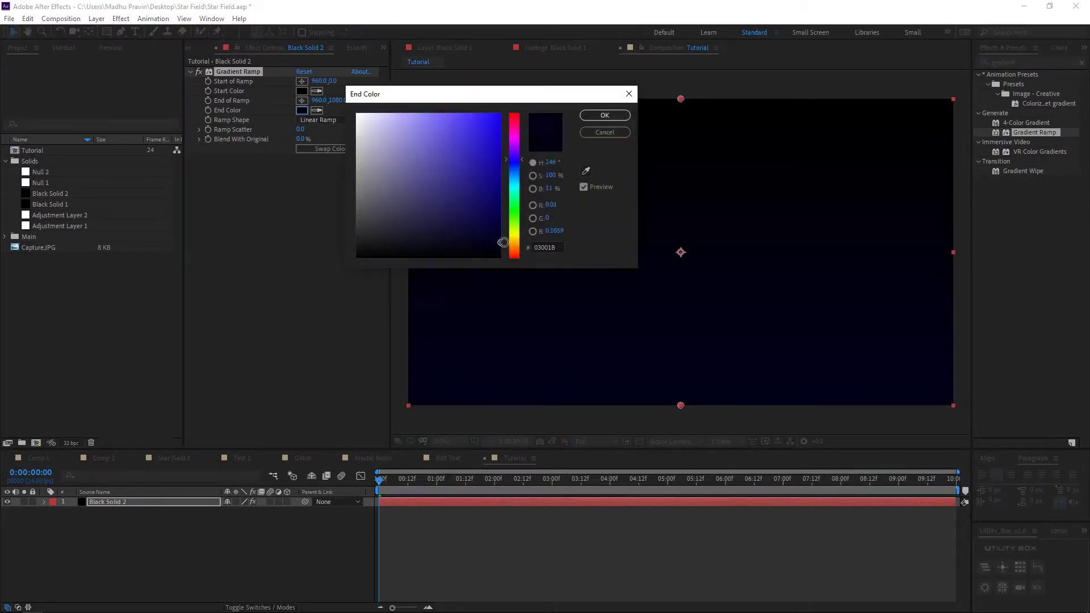
left_click(596, 120)
Make the ramp radial with swapped colors, starting at the frame's center and ending beyond its lower-left corner
left_click(332, 120)
left_click(332, 140)
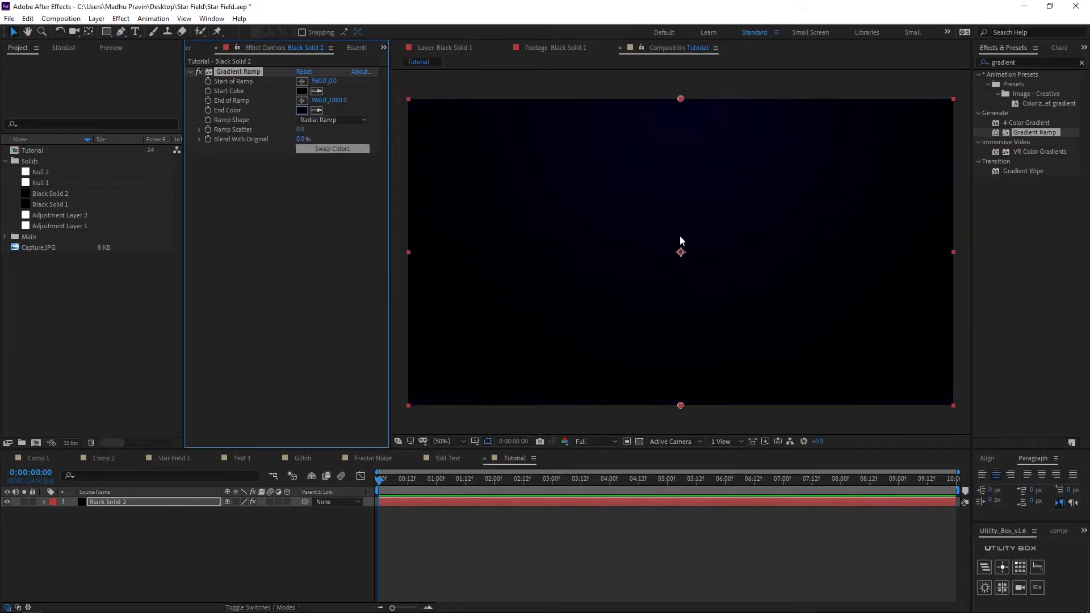
key("comma")
left_click_drag(681, 330, 502, 367)
key("period")
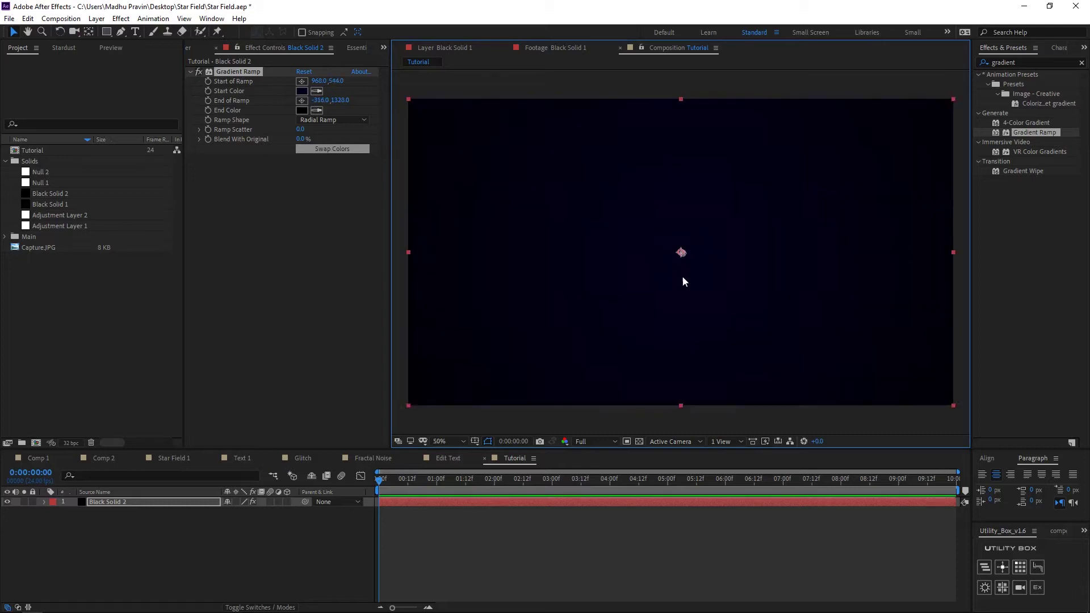
Duplicate the background solid and remove the Gradient Ramp from the upper copy
left_click(127, 502)
key("ctrl+d")
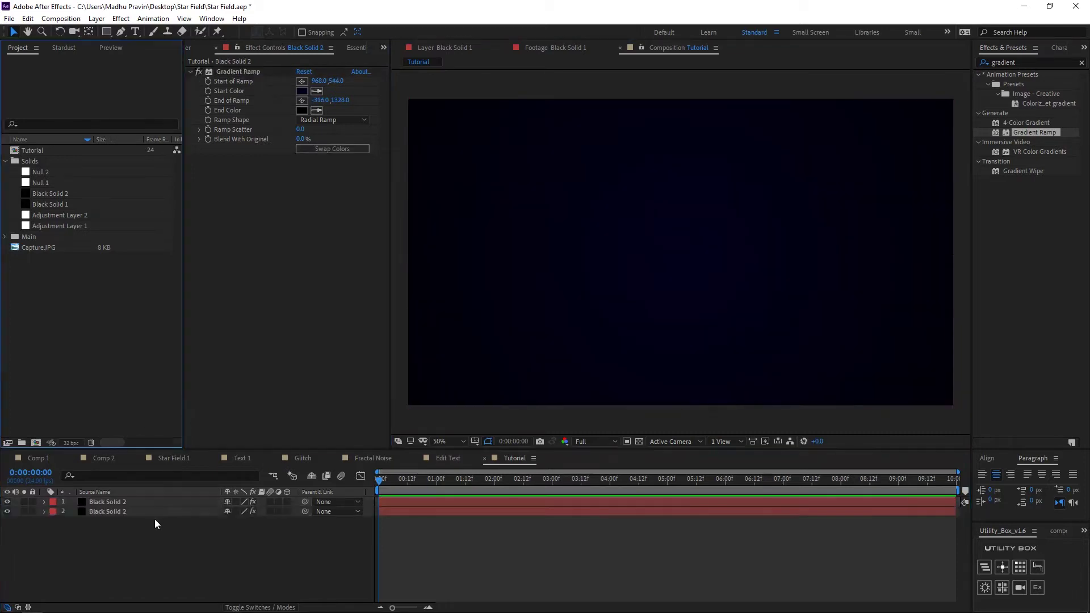
left_click(267, 72)
key("Delete")
Apply the Fill effect to the upper solid with a dark desaturated blue color
double_click(1016, 63)
type("fill")
double_click(1014, 144)
left_click(302, 101)
left_click_drag(514, 217, 513, 175)
left_click(422, 232)
key("Return")
Draw a closed, curved four-point blob mask around the center of the upper solid
left_click(120, 32)
left_click(589, 224)
left_click_drag(762, 198, 795, 236)
left_click_drag(801, 290, 737, 329)
left_click_drag(628, 340, 607, 327)
mouse_move(589, 224)
left_mouse_down()
mouse_move(579, 258)
mouse_move(620, 196)
left_mouse_up()
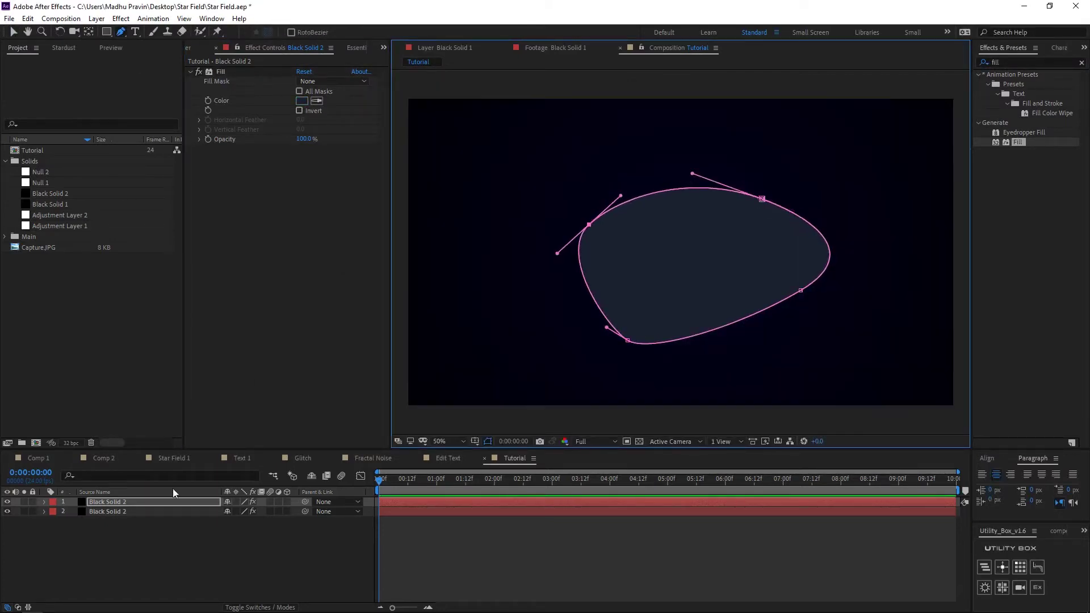
Feather the blob mask heavily so it becomes a soft glow
left_click(211, 502)
key("f")
left_click_drag(233, 520, 441, 516)
key("F2")
Set the masked solid's blending mode to Add
left_click(178, 502)
key("F4")
left_click(243, 502)
left_click(277, 128)
left_click(186, 549)
Add the expression wiggle(.5,200) to the glow layer's Position
left_click(170, 502)
key("p")
left_click(72, 511, "alt")
key("alt+shift+equal")
type("wiggle(.5,200)")
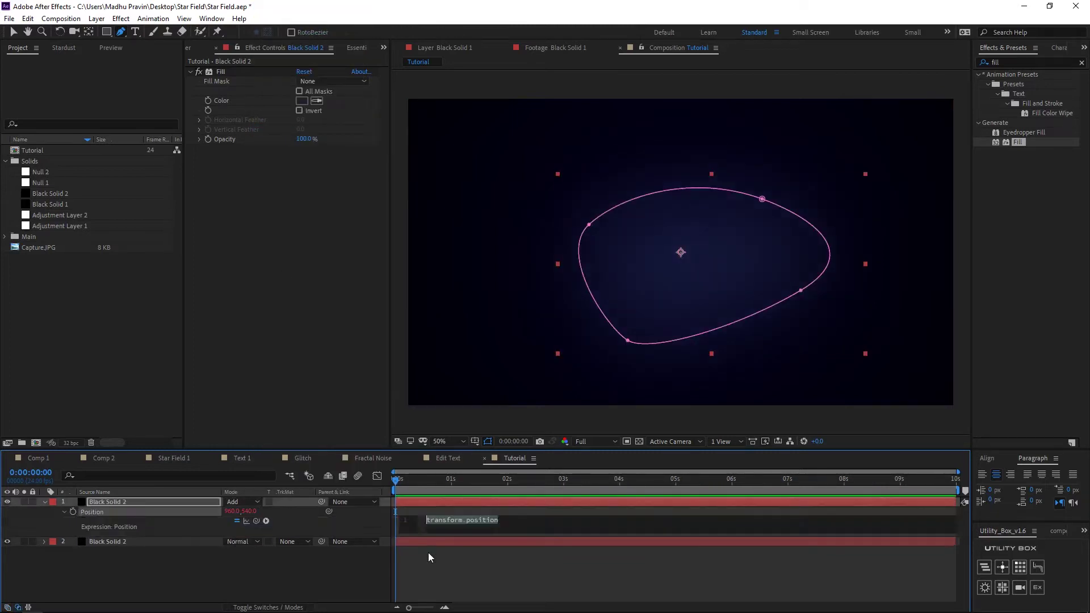
left_click(430, 563)
Preview the wiggle from the start and move the glow toward the lower-left part of the frame
left_click_drag(430, 479, 395, 483)
key("v")
left_click_drag(676, 264, 559, 318)
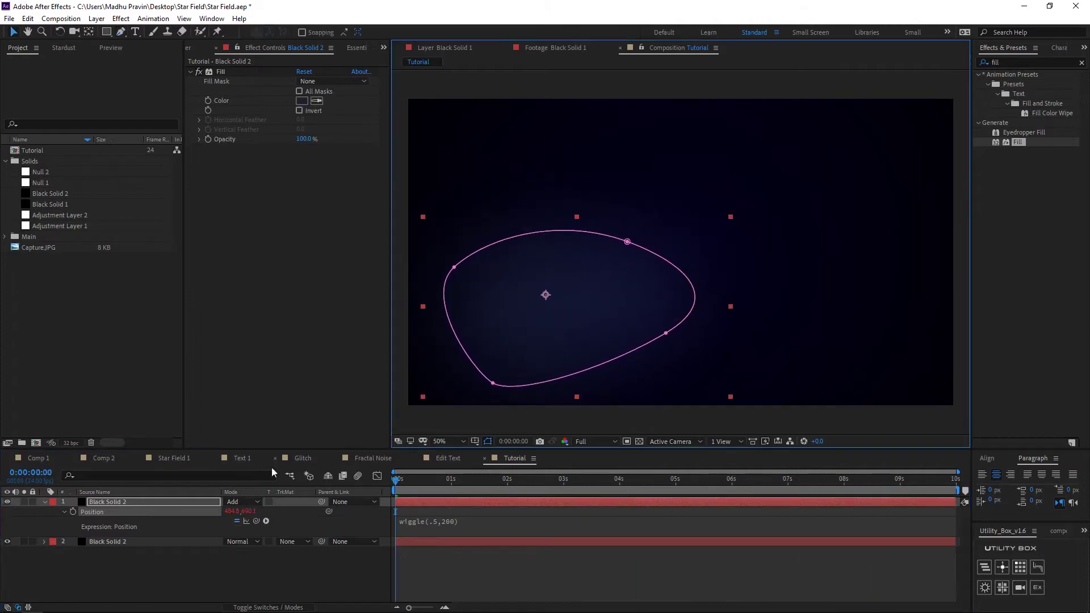
Duplicate the glow layer, scale the copy down and place it in the frame's lower-right area
left_click(159, 501)
key("ctrl+d")
key("s")
left_click_drag(240, 511, 220, 512)
left_click_drag(534, 329, 853, 352)
Change the smaller glow's Fill color to a more saturated dark blue
left_click(302, 100)
left_click_drag(454, 230, 501, 239)
key("Return")
Reposition the larger glow slightly and lower its opacity to 51%
left_click(44, 521)
left_click(45, 501)
left_click_drag(603, 263, 560, 264)
key("t")
left_click_drag(229, 521, 201, 521)
left_click(466, 572)
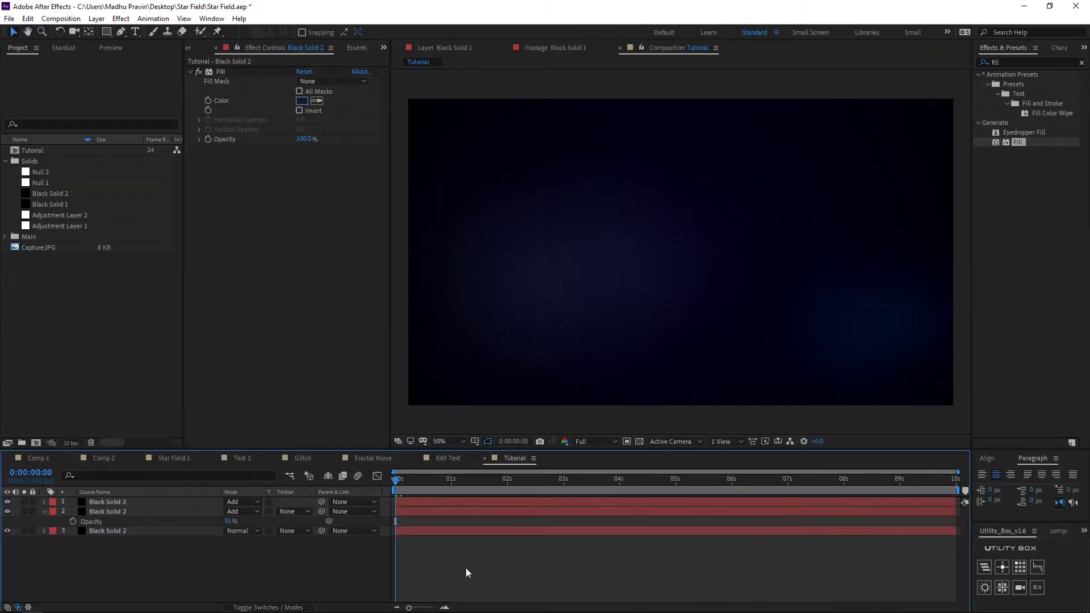
Add Black Solid 2 again as the topmost layer and apply the Stardust effect to it
left_click(433, 479)
left_click(117, 529)
left_click(45, 511)
left_click_drag(54, 194, 107, 501)
left_click(1022, 62)
type("star")
left_click_drag(500, 479, 579, 479)
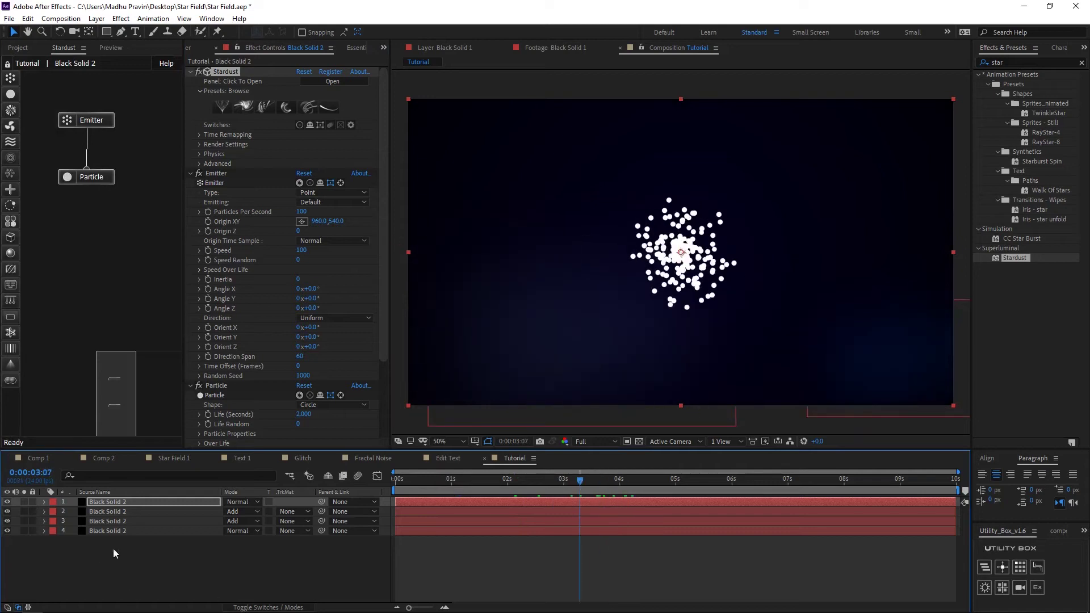
Add a point light to the composition
right_click(120, 561)
mouse_move(150, 423)
left_click(317, 418)
left_click(555, 444)
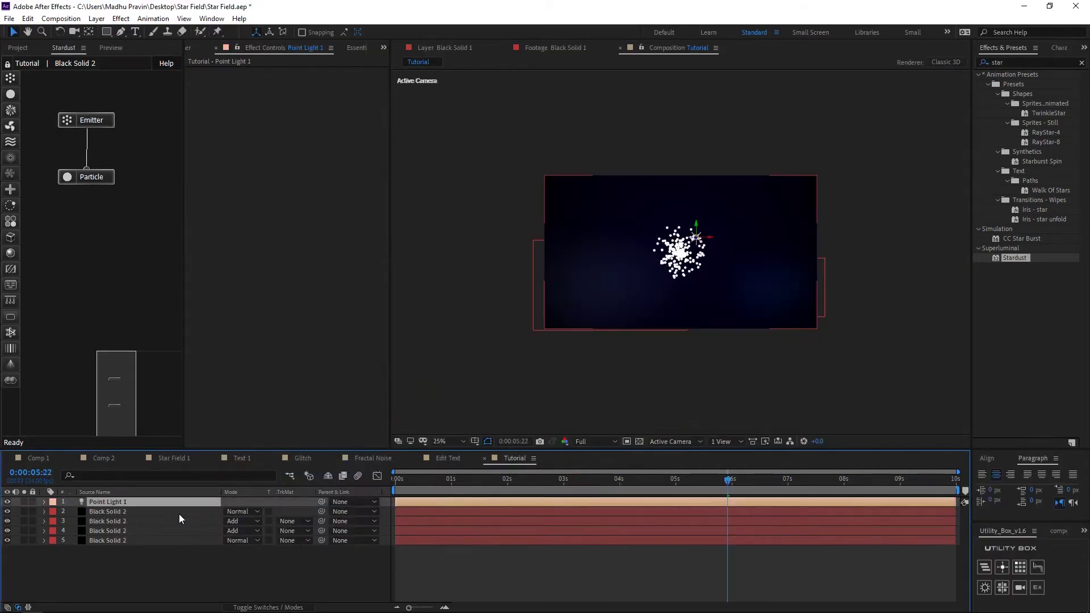
Keyframe the point light's position from -236, 540, 0 at 0 seconds to 960, 540, 0 at 9 seconds
key("p")
left_click(900, 479)
type("960")
key("Tab")
type("54")
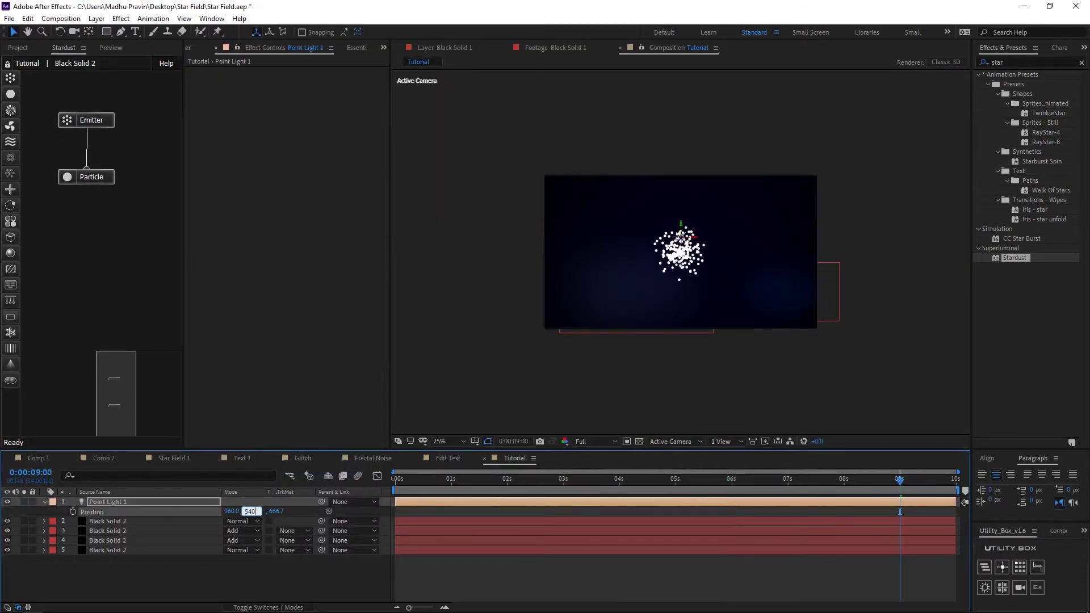
key("Home")
left_click_drag(681, 251, 511, 252)
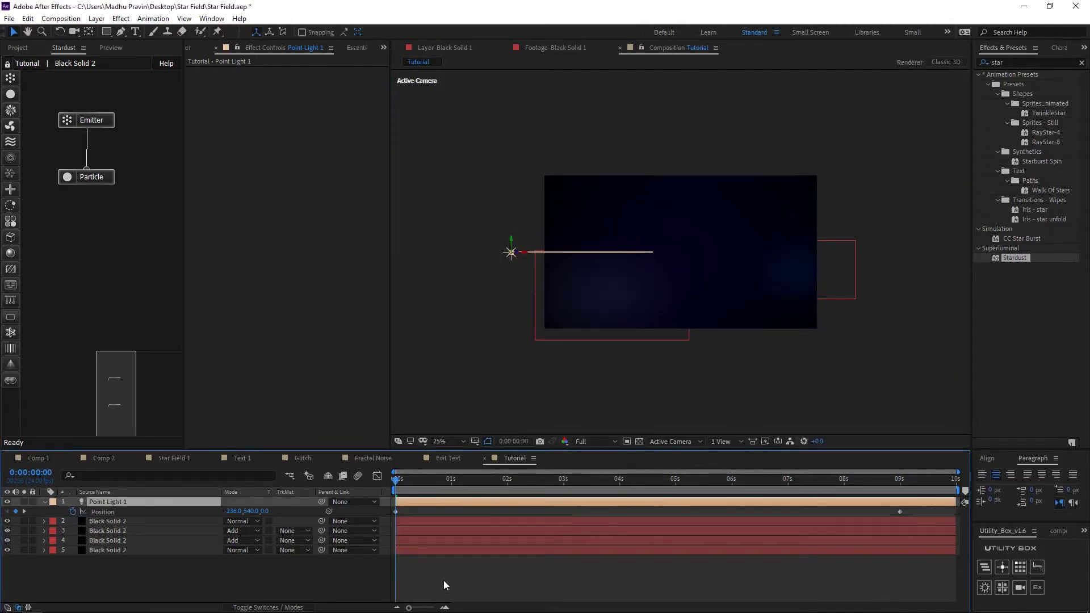
Name the Stardust layer Sd and set its emitter type to Light
key("shift+slash")
left_click(444, 521)
left_click(333, 193)
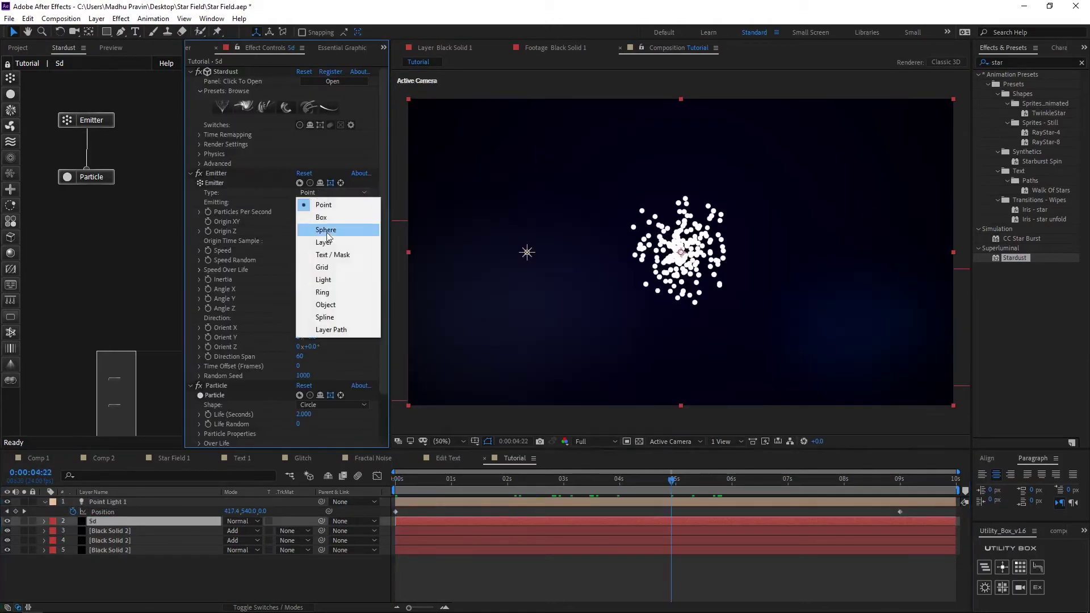
left_click(331, 287)
left_click(44, 521)
left_click(45, 521)
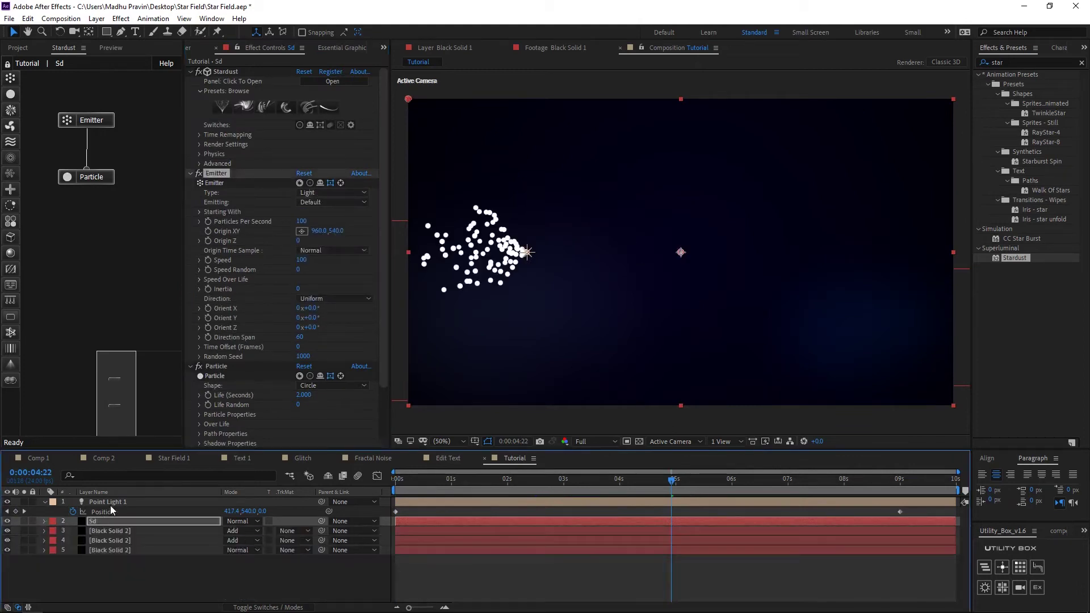
Add a null object and parent the point light to it
right_click(108, 567)
mouse_move(135, 444)
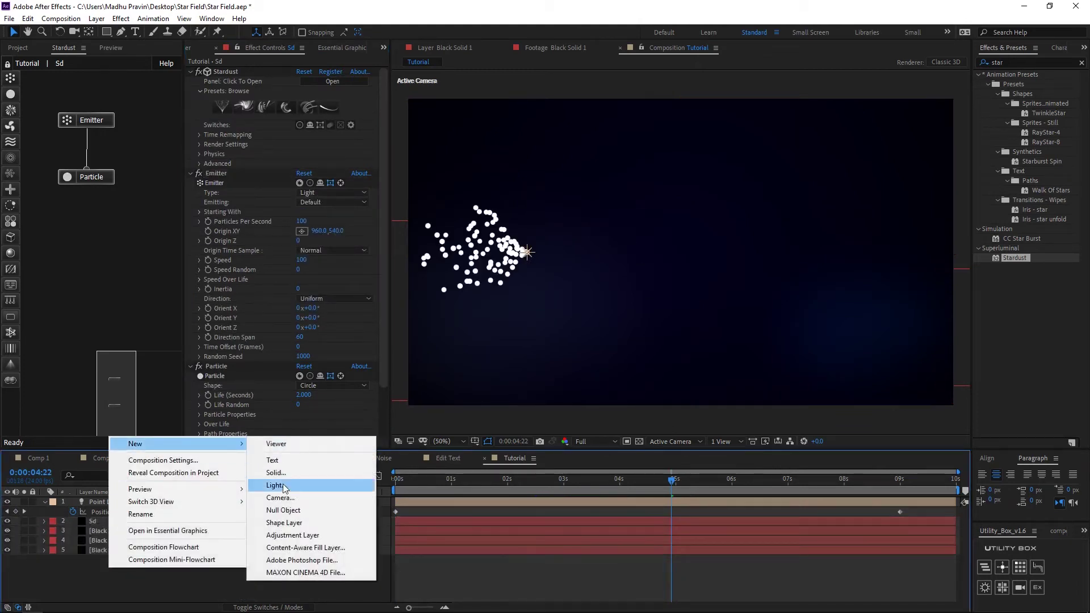
left_click(278, 511)
left_click_drag(319, 510, 129, 503)
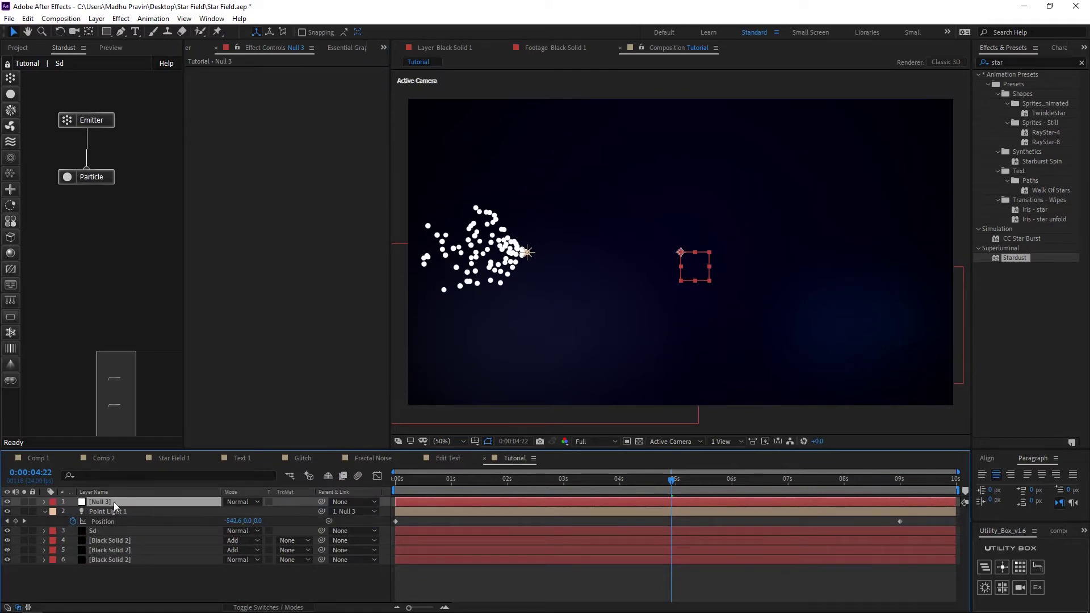
Keyframe the null's rotation from 0 at the start to 2 full revolutions at 9 seconds, and preview it
key("r")
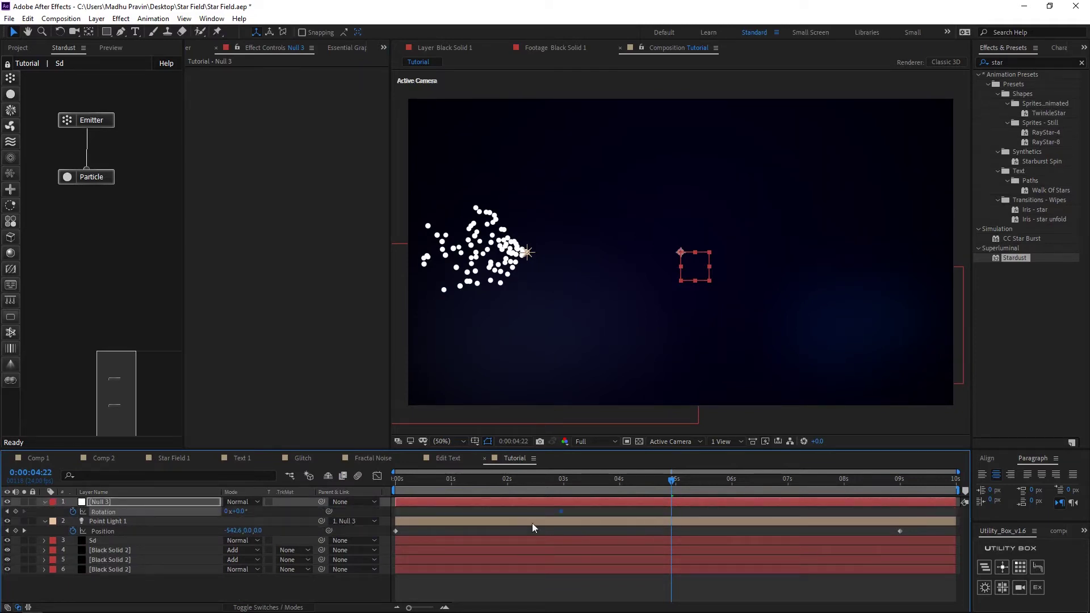
left_click_drag(672, 480, 898, 480)
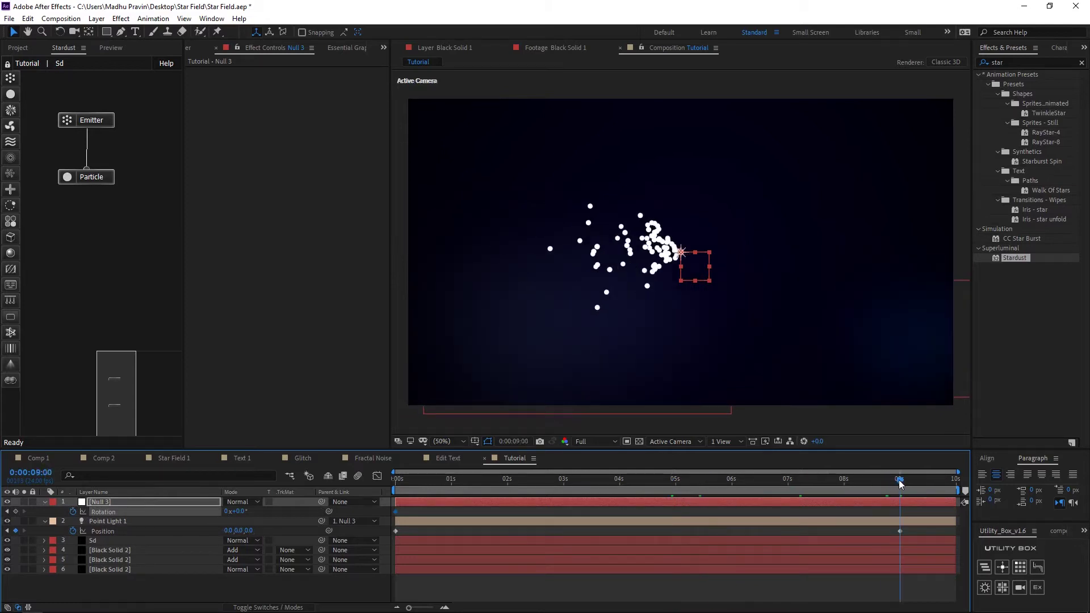
left_click(226, 511)
type("2")
key("Return")
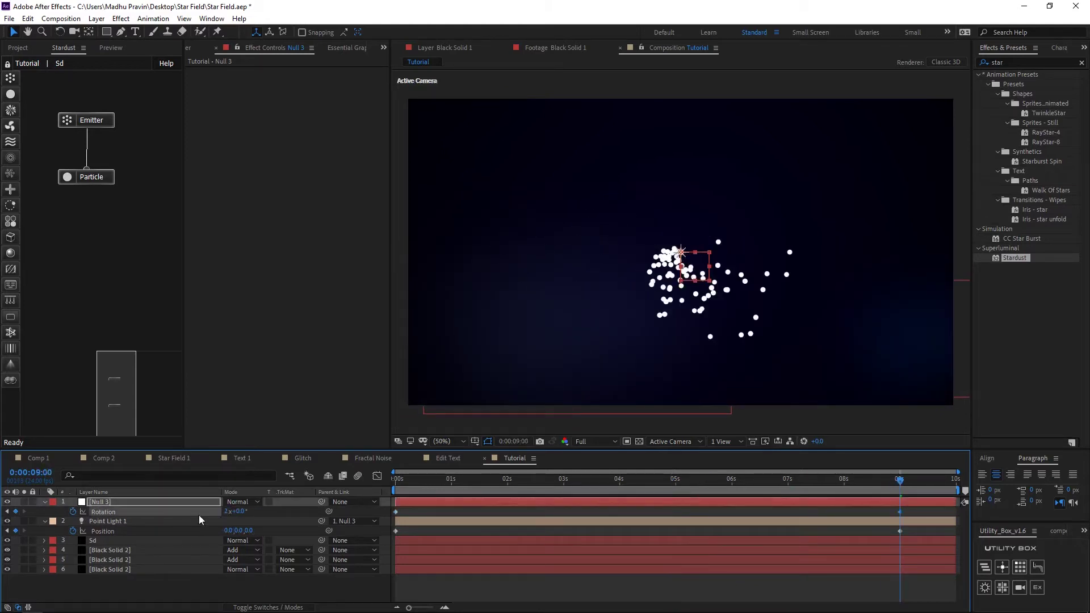
left_click_drag(693, 489, 634, 489)
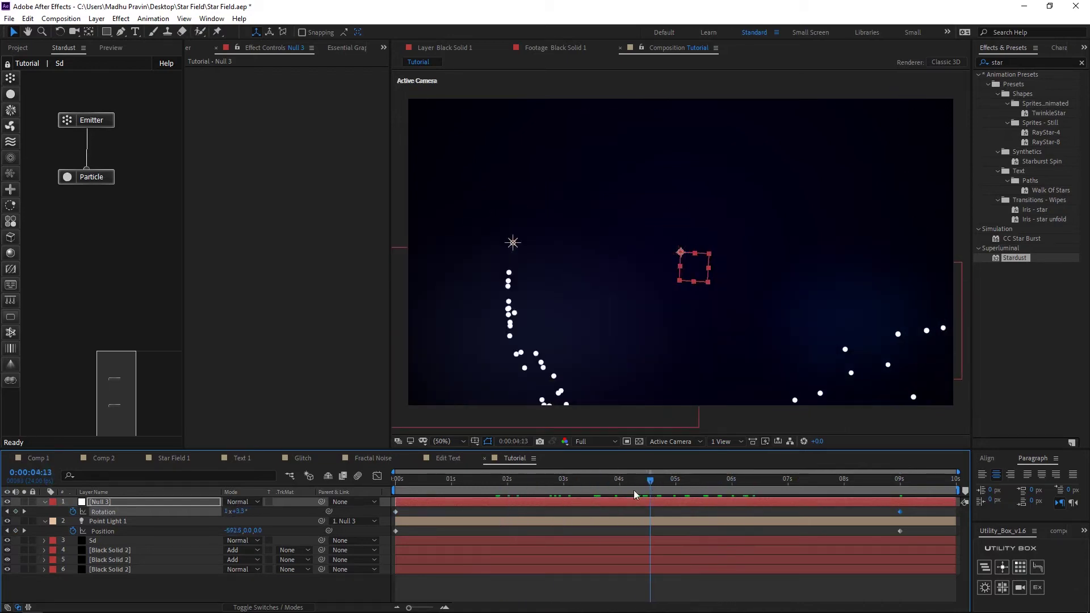
Set the Sd layer's emitter speed to 10, particle life to 5 seconds and life random to 60
left_click(103, 540)
scroll(278, 294, "down", 2)
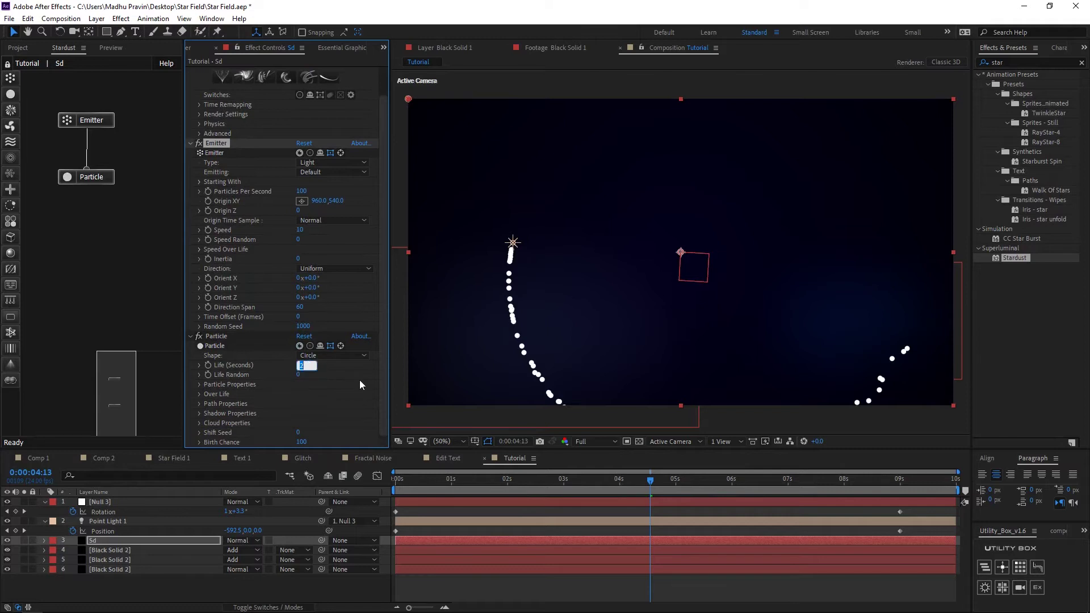
key("Tab")
type("60")
key("Tab")
Set the particle size to 2 pixels and size random to 20
left_click(200, 384)
scroll(250, 369, "down", 2)
left_click(303, 337)
type("20")
key("Return")
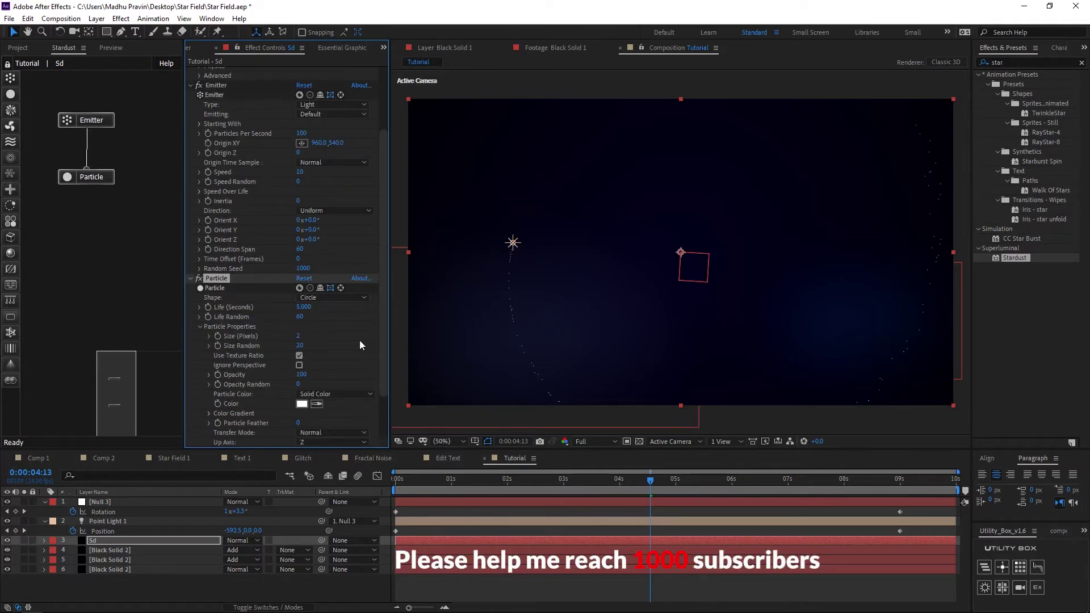
Raise the emitter's speed random to 38 and shape Speed Over Life as a gently rising Bezier curve
scroll(284, 329, "up", 1)
left_click_drag(298, 225, 312, 225)
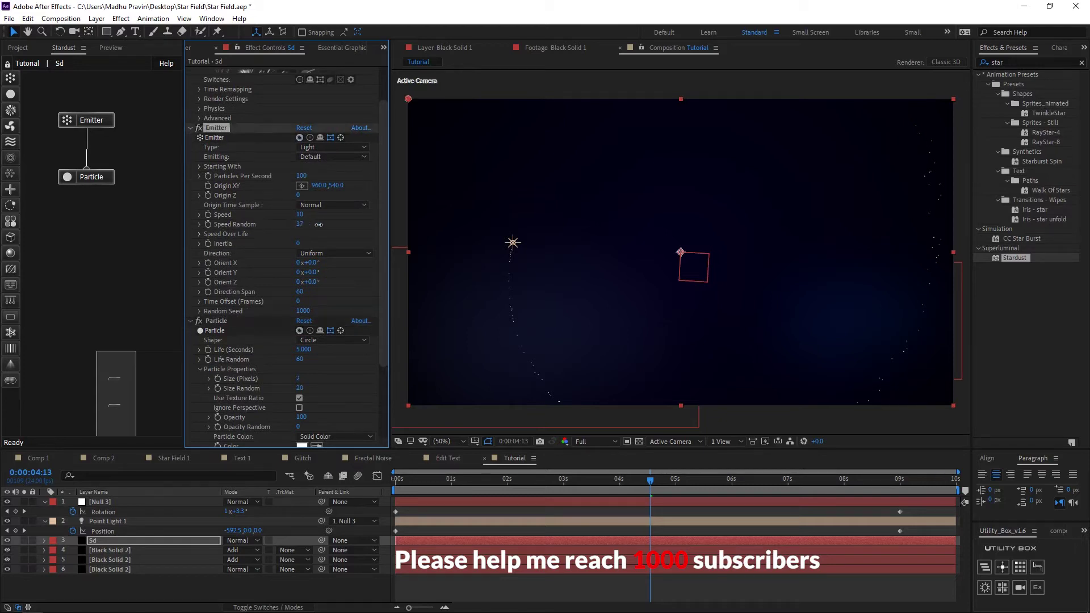
left_click(199, 234)
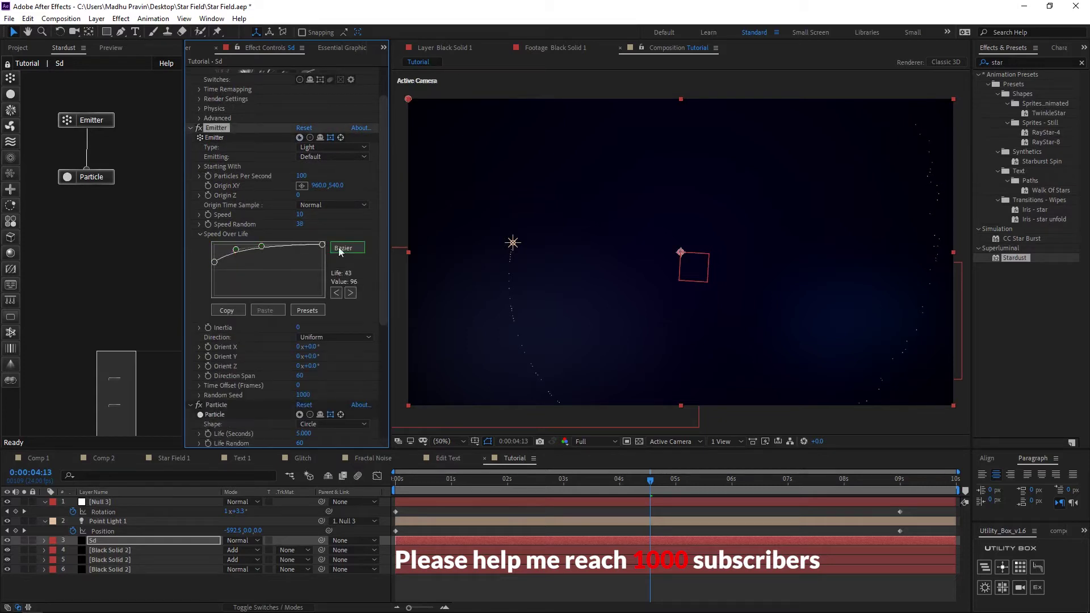
left_click_drag(242, 267, 244, 264)
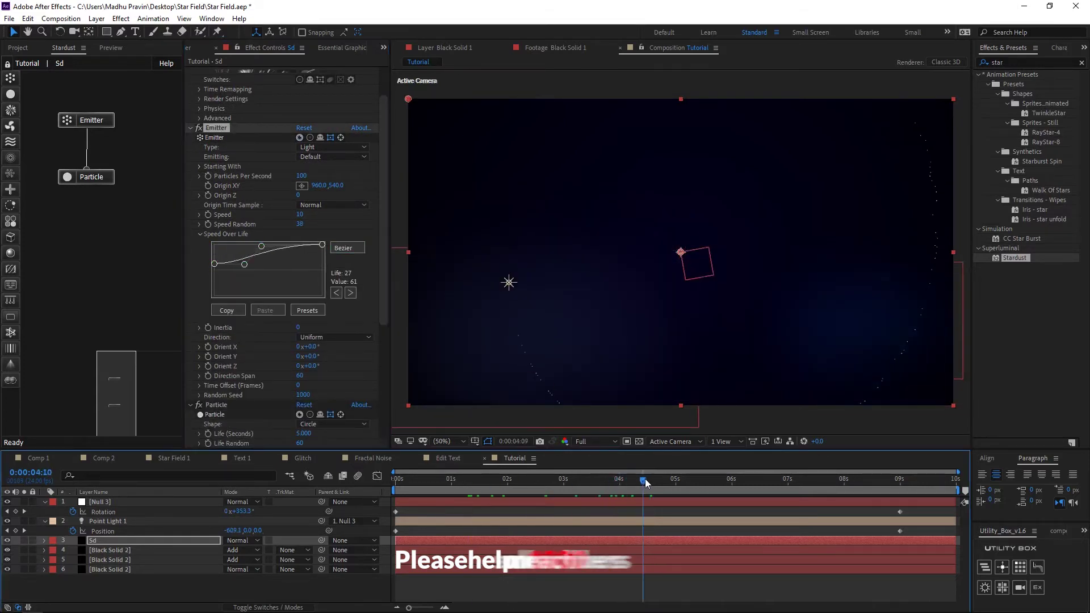
Set the emitter speed to 16 and particles per second to 4000, checking the trail along the timeline
left_click_drag(299, 214, 306, 212)
left_click(731, 487)
left_click(301, 175)
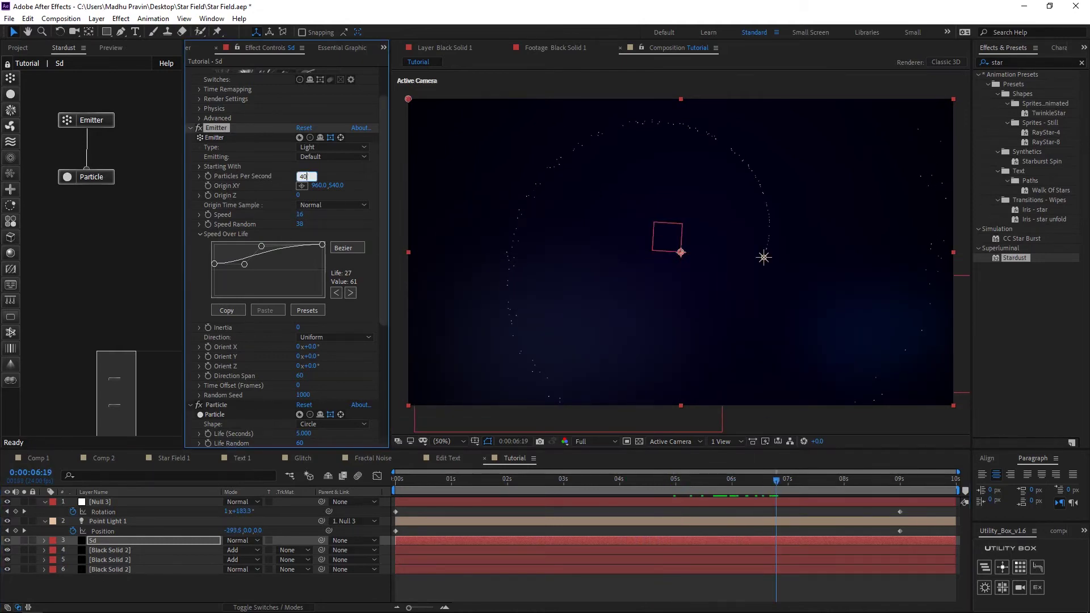
type("4000")
key("Return")
left_click(614, 482)
left_click_drag(602, 483, 797, 482)
Enable Stardust time remapping and set a Time keyframe of 0 at the composition's start
left_click(191, 128)
left_click(200, 135)
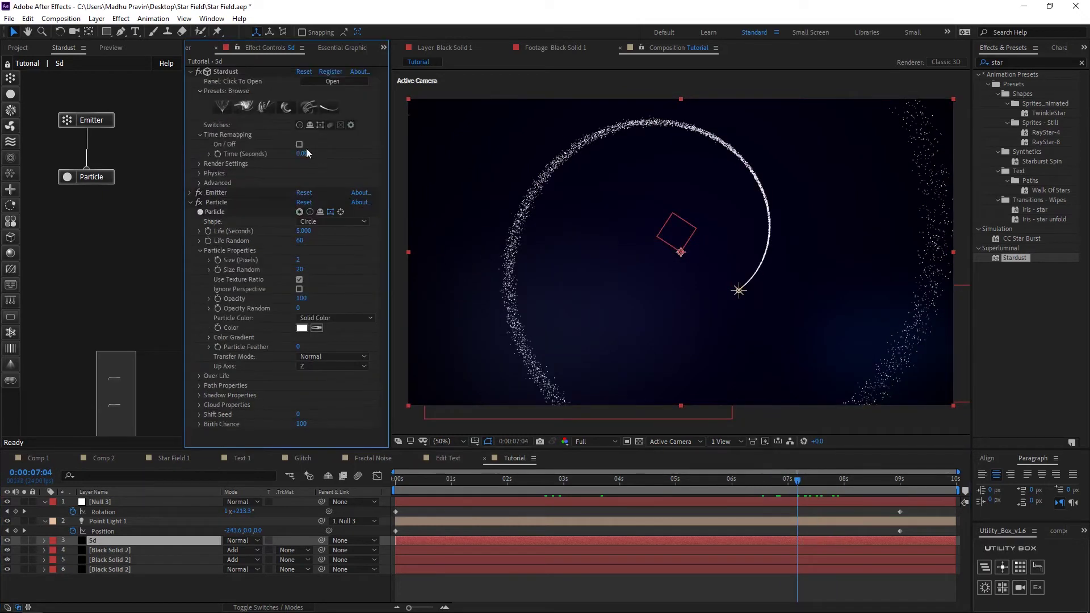
left_click(396, 484)
left_click(299, 144)
left_click(217, 153)
Keyframe the remapped Time at 6 seconds at timecode 0:00:01:12
left_click(480, 480)
key("u")
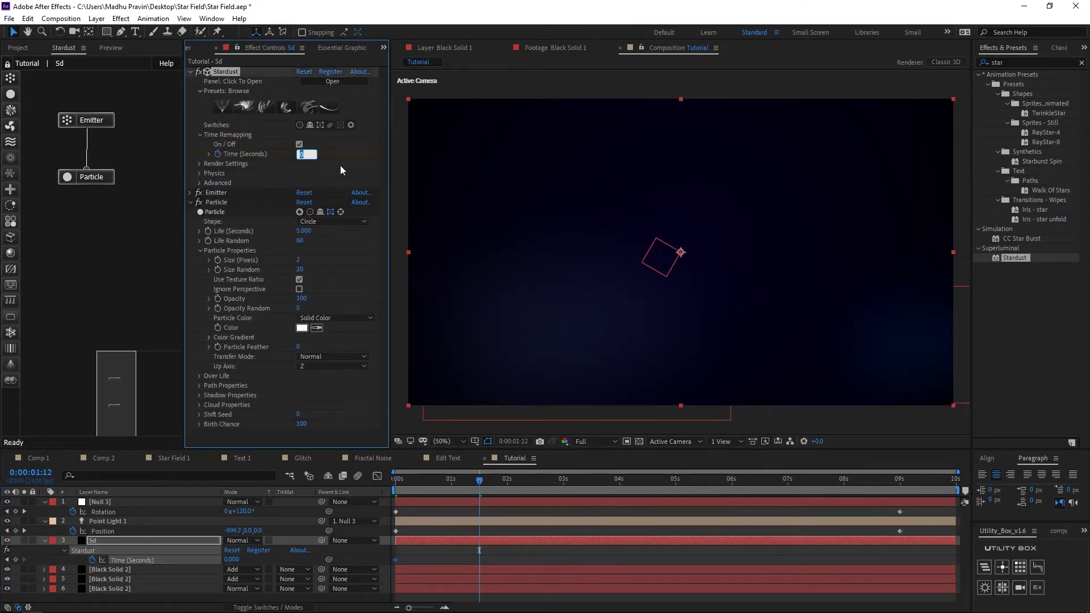
left_click(304, 153)
type("6")
key("Return")
At the 6-second mark, end the work area and keyframe the remapped Time at 8, then preview the animation
left_click_drag(716, 481, 386, 511)
key("n")
left_click(303, 153)
type("8")
key("Return")
key("space")
key("space")
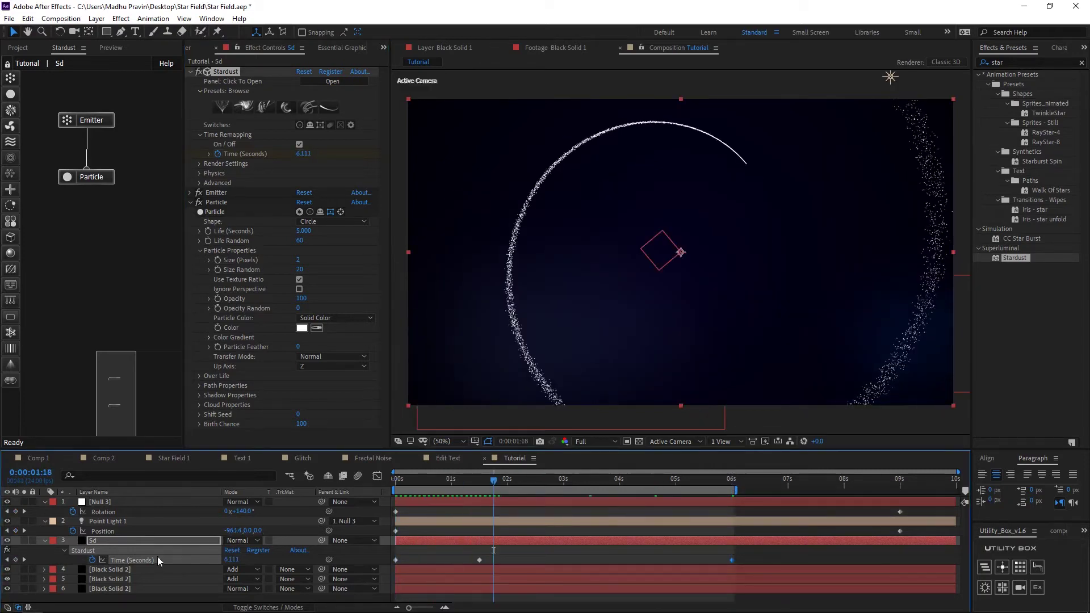
Ease the Time keyframes in the graph editor so the curve rises steeply at first and flattens smoothly
key("shift+F3")
left_click_drag(486, 533, 382, 571)
left_click_drag(423, 579, 416, 553)
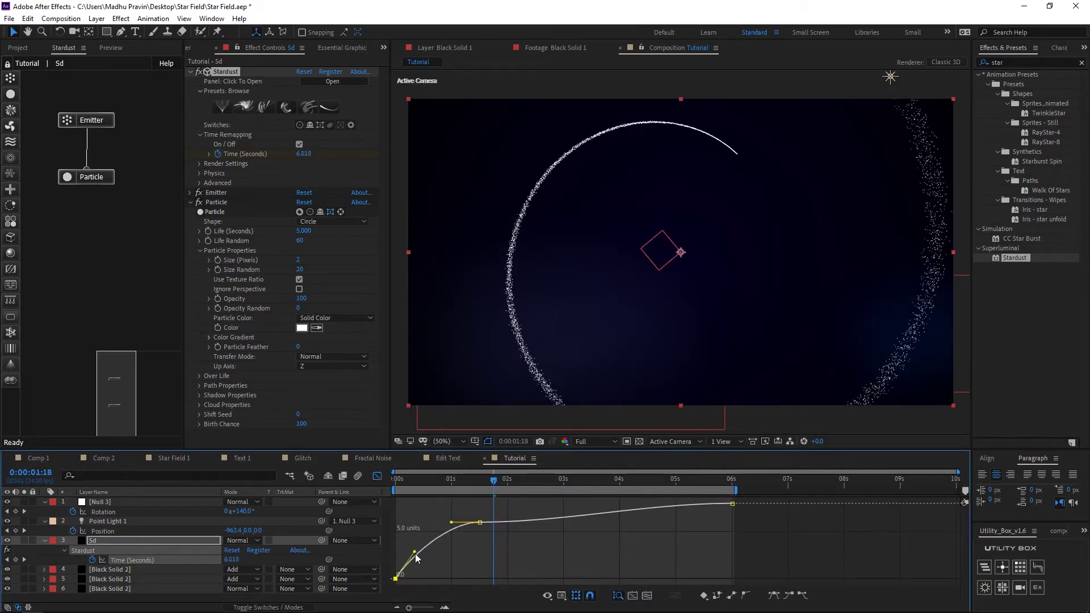
left_click_drag(563, 521, 565, 512)
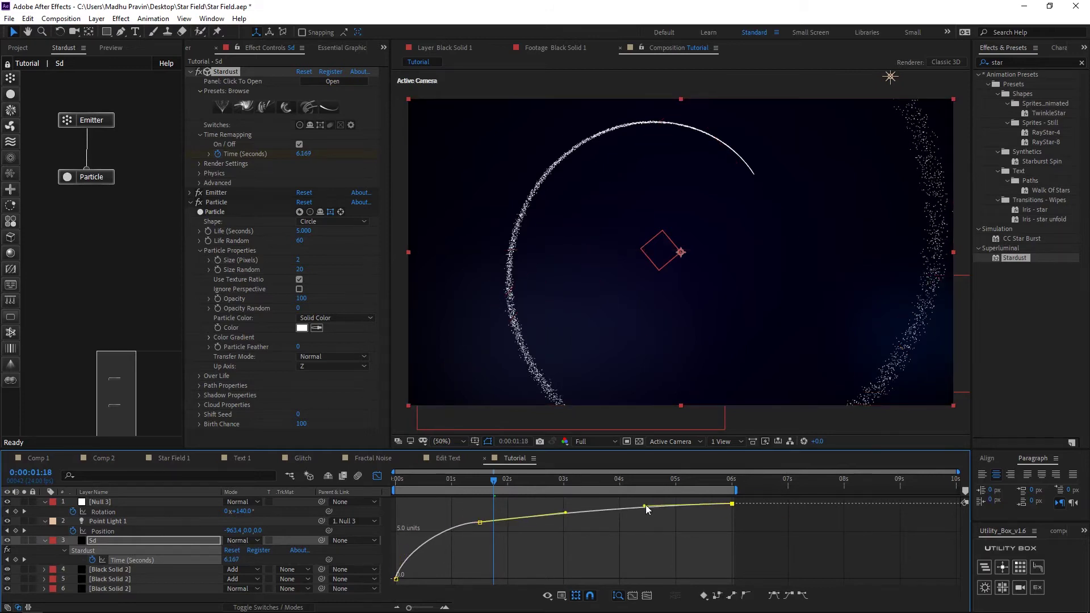
left_click_drag(471, 528, 447, 529)
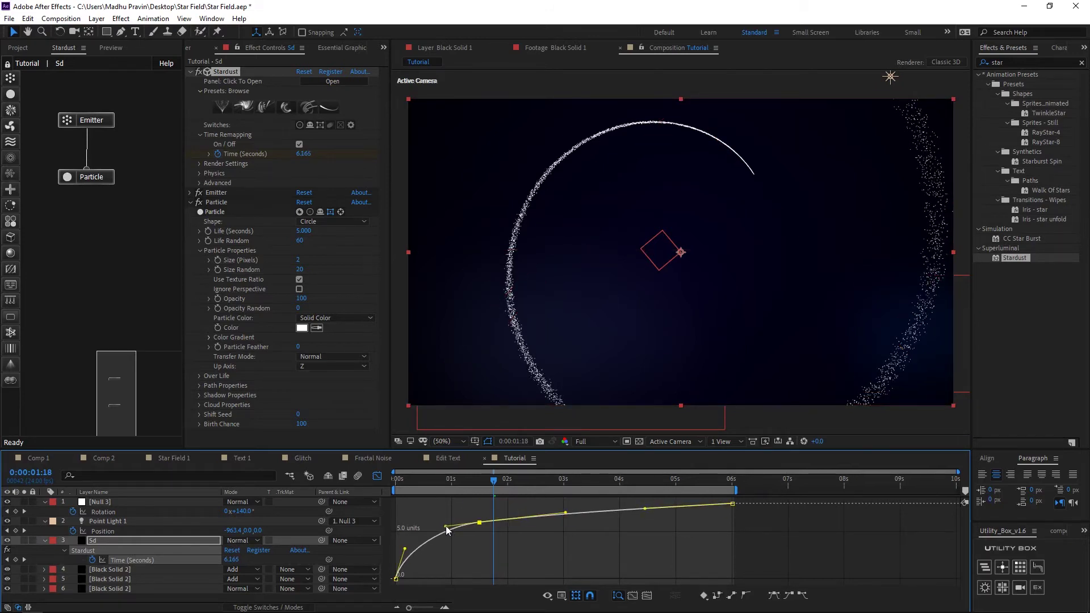
Set the Stardust emitter's Inertia to 20, close the graph editor and preview the animation from the start
key("space")
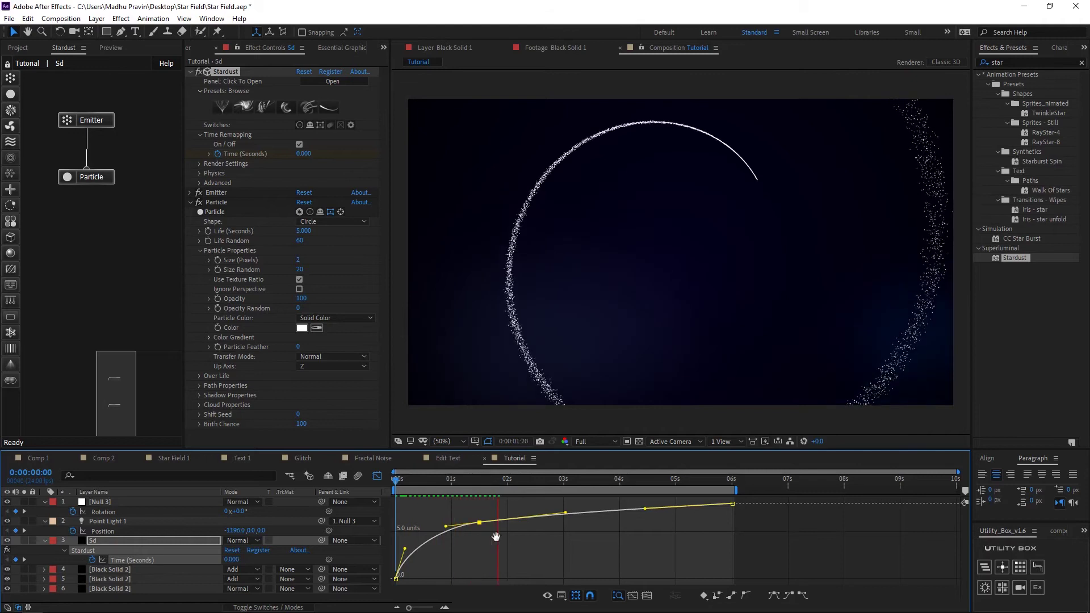
left_click(191, 192)
scroll(301, 321, "down", 2)
type("20")
left_click(332, 327)
left_click_drag(454, 478, 384, 478)
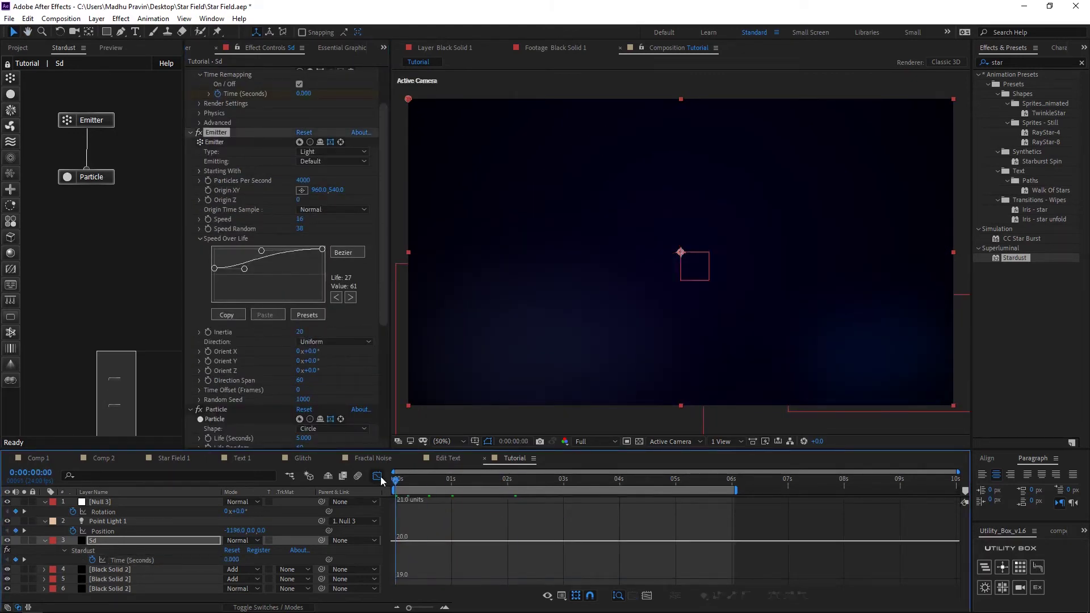
left_click(377, 475)
key("space")
Draw a particle Opacity over life curve with faded ends and sharp dips in the middle, and set Particle Feather to 41
scroll(233, 345, "down", 7)
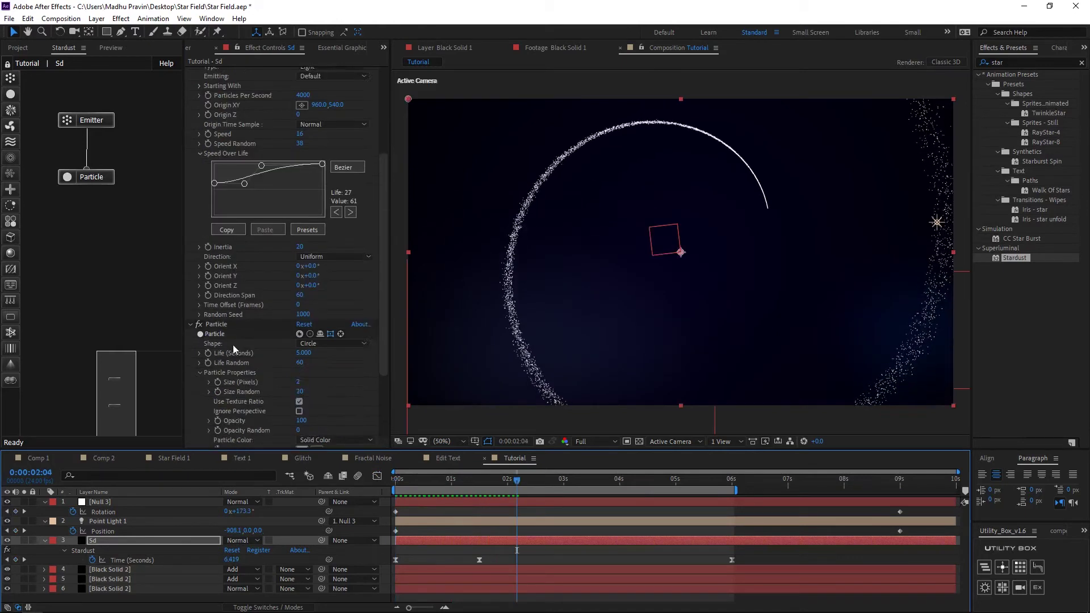
left_click(209, 386)
scroll(227, 341, "down", 2)
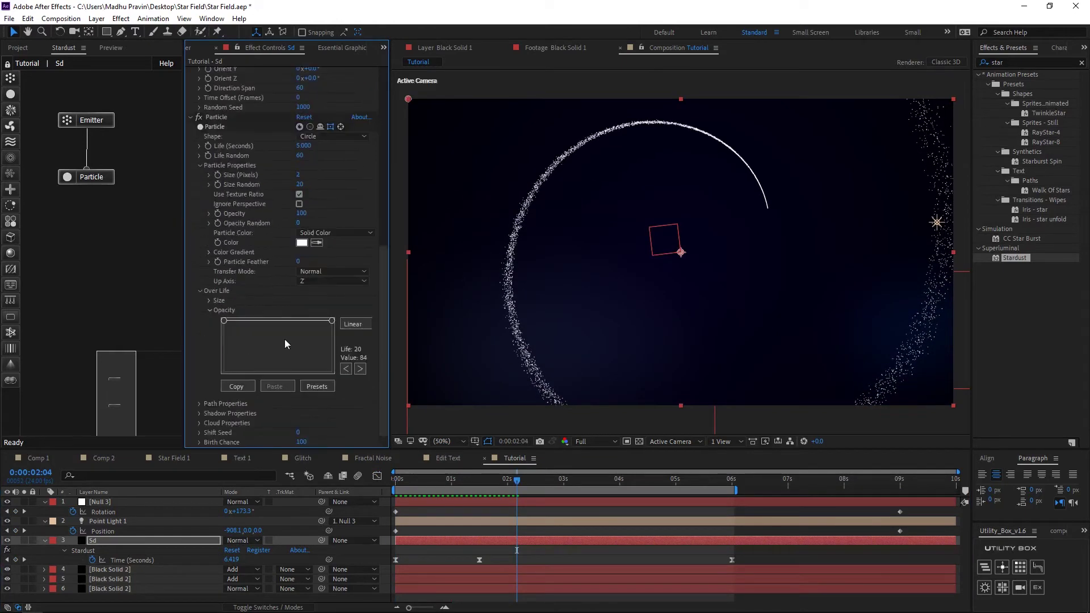
left_click(246, 342)
left_click(820, 513)
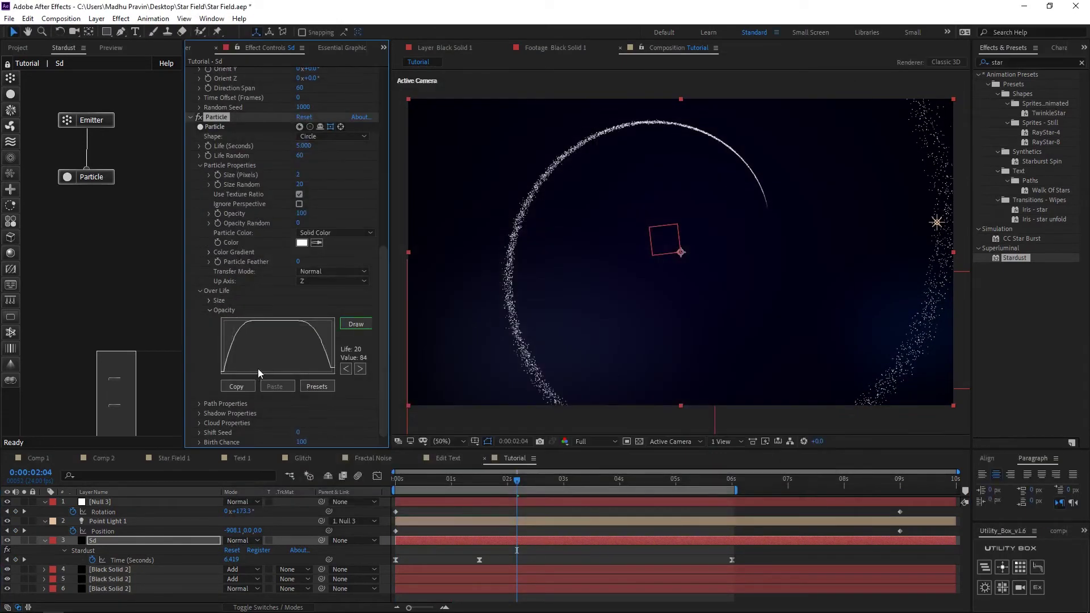
left_click_drag(513, 484, 443, 497)
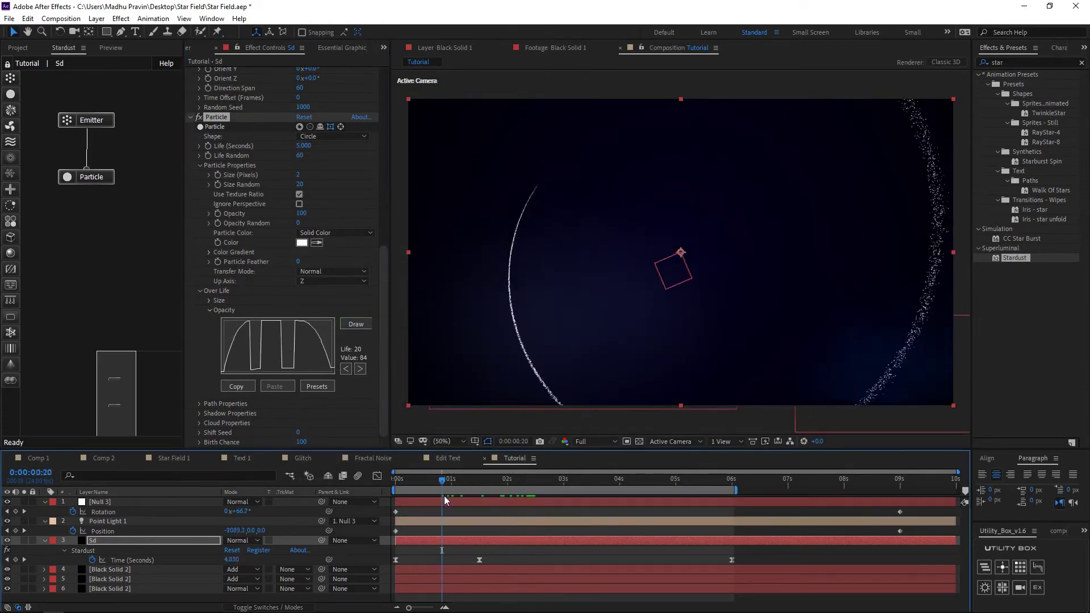
left_click_drag(299, 261, 322, 261)
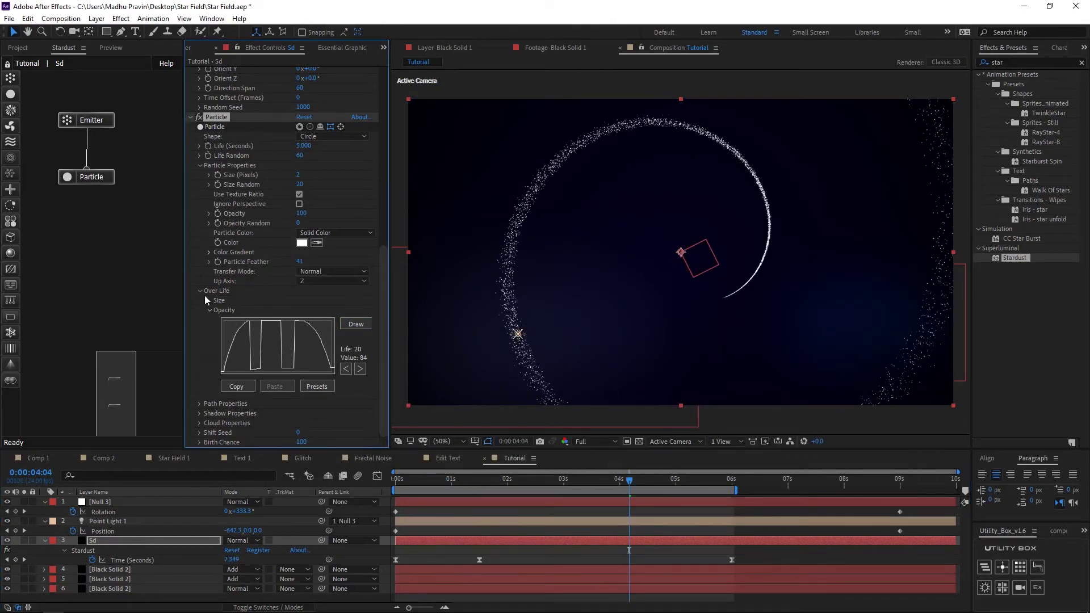
Set the Particle Color to Random From Gradient and make the gradient's first stop blue
left_click(200, 290)
left_click(334, 336)
left_click(332, 368)
left_click(209, 354)
double_click(224, 324)
left_click(511, 171)
left_click(500, 142)
left_click(594, 114)
Add a dark orange-red stop in the middle of the color gradient and make its last stop dark blue
double_click(280, 323)
left_click(499, 199)
left_click_drag(514, 258, 507, 251)
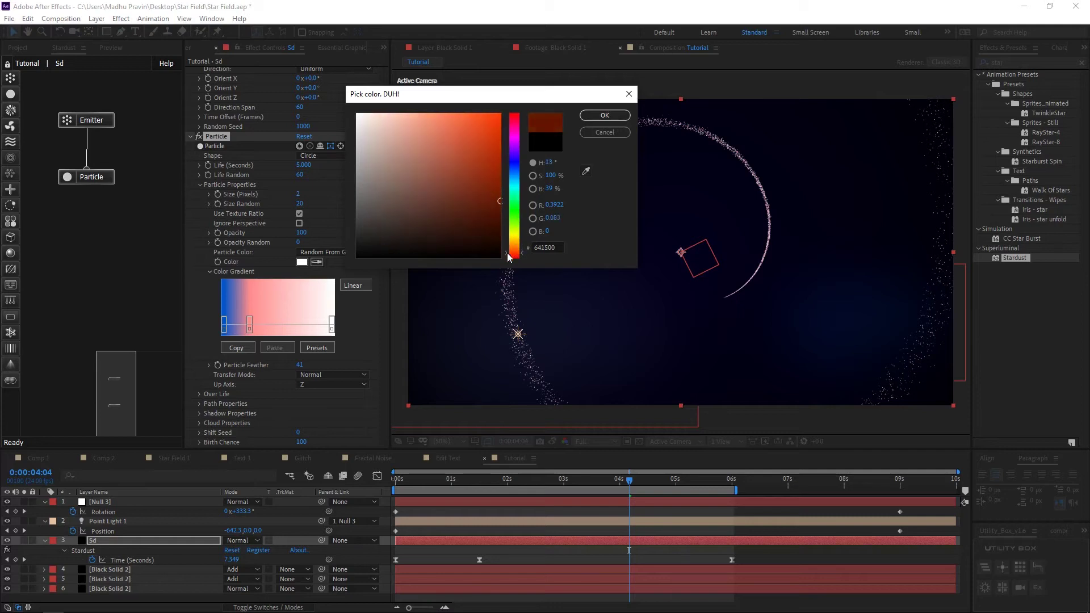
left_click(594, 115)
double_click(331, 324)
left_click(514, 156)
left_click(500, 232)
left_click(499, 198)
left_click(594, 114)
Set the gradient to Hold with its end stop moved inward, and set the particle Transfer Mode to Add
left_click(358, 284)
left_click_drag(331, 324, 315, 322)
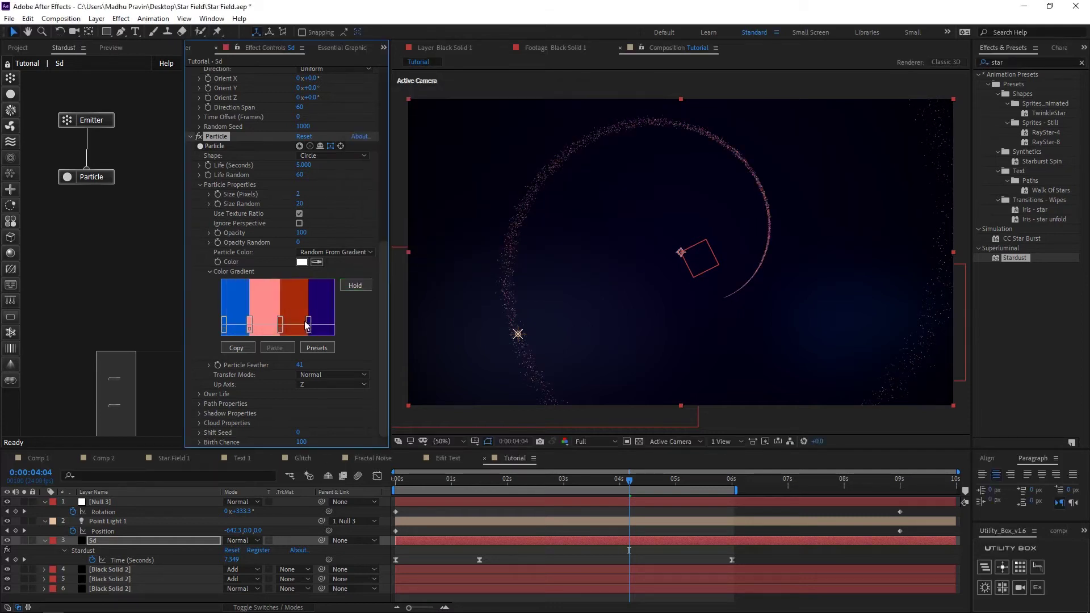
left_click(332, 375)
left_click(324, 386)
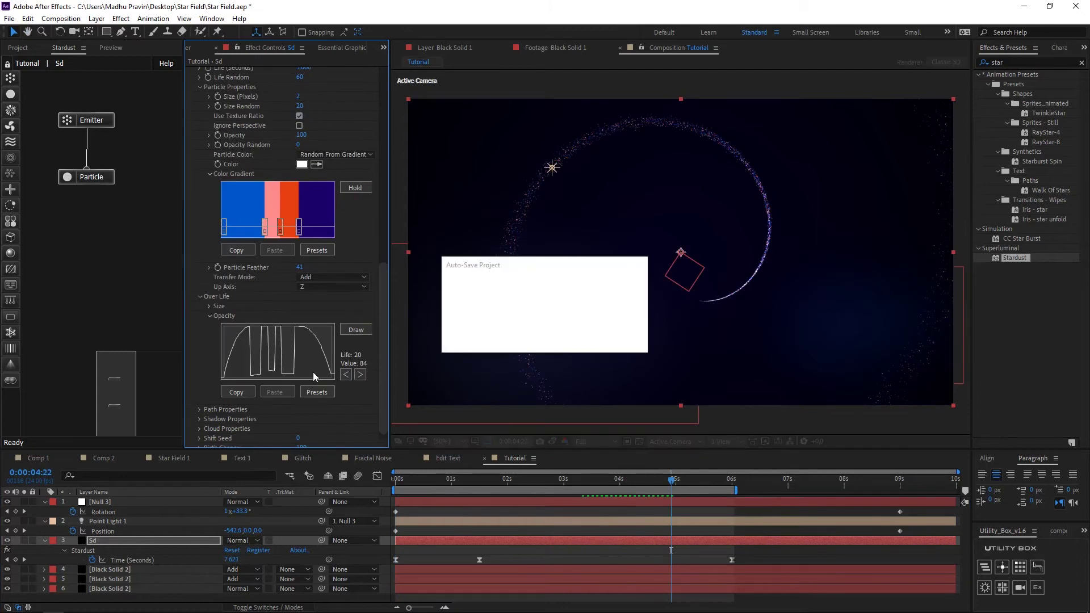
Set the particles' Life Random to 74 and preview the animation from the start
left_click(491, 479)
left_click_drag(299, 76, 309, 77)
left_click_drag(491, 480, 396, 483)
key("space")
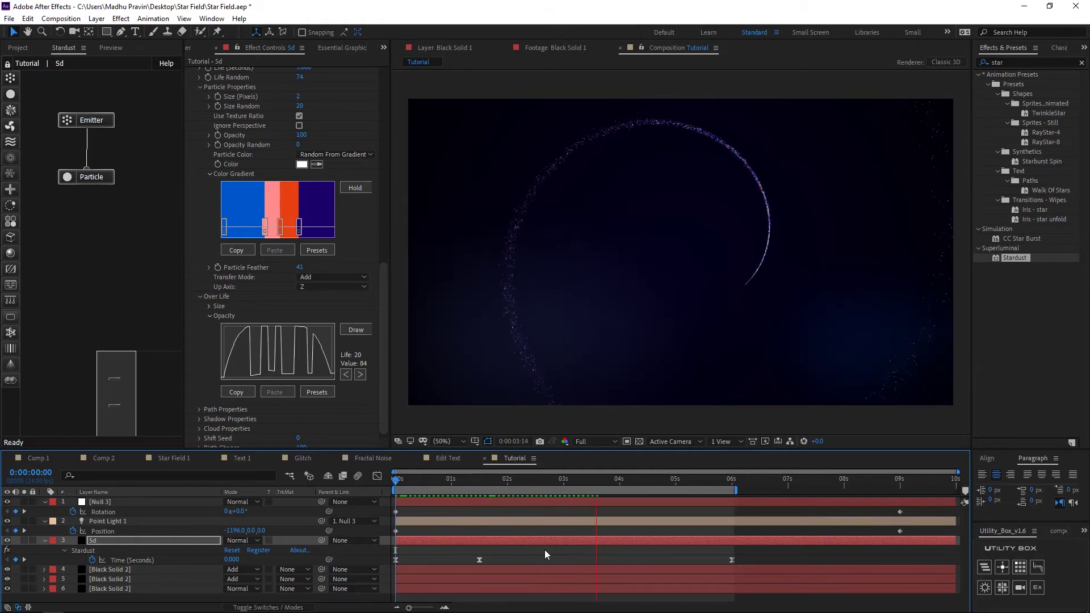
left_click(470, 479)
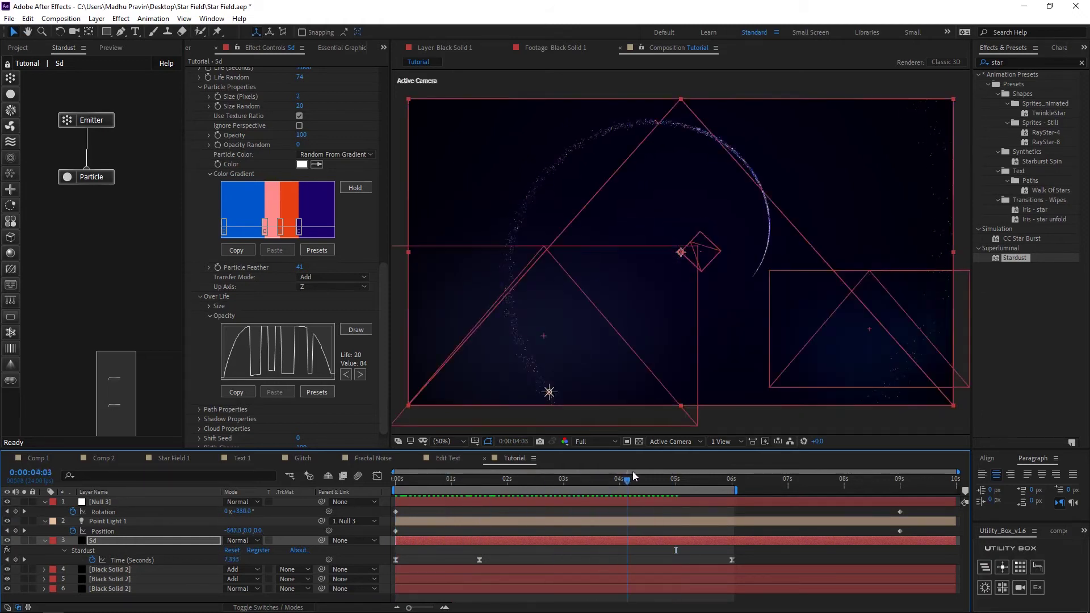
Duplicate Point Light 1 at the composition's start and move the copy to the opposite side of the frame
left_click(45, 540)
left_click(45, 521)
left_click(106, 522)
key("Home")
scroll(692, 420, "down", 2)
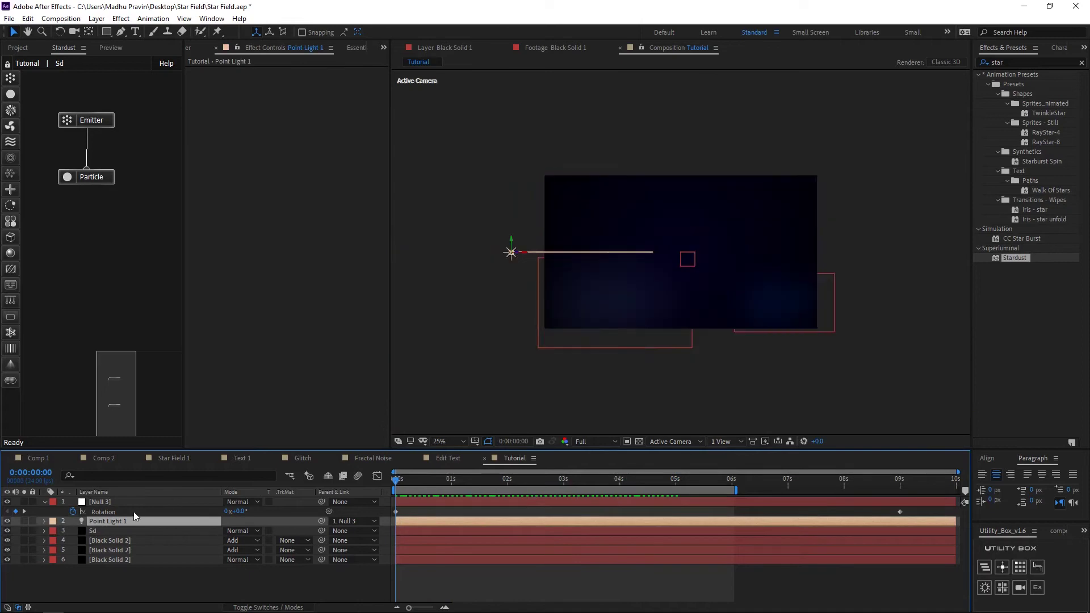
key("ctrl+d")
left_click_drag(524, 256, 847, 256)
Duplicate the point light again and set the copy's X position to 0
left_click(128, 521)
key("ctrl+d")
key("p")
left_click(231, 531)
type("0")
key("Return")
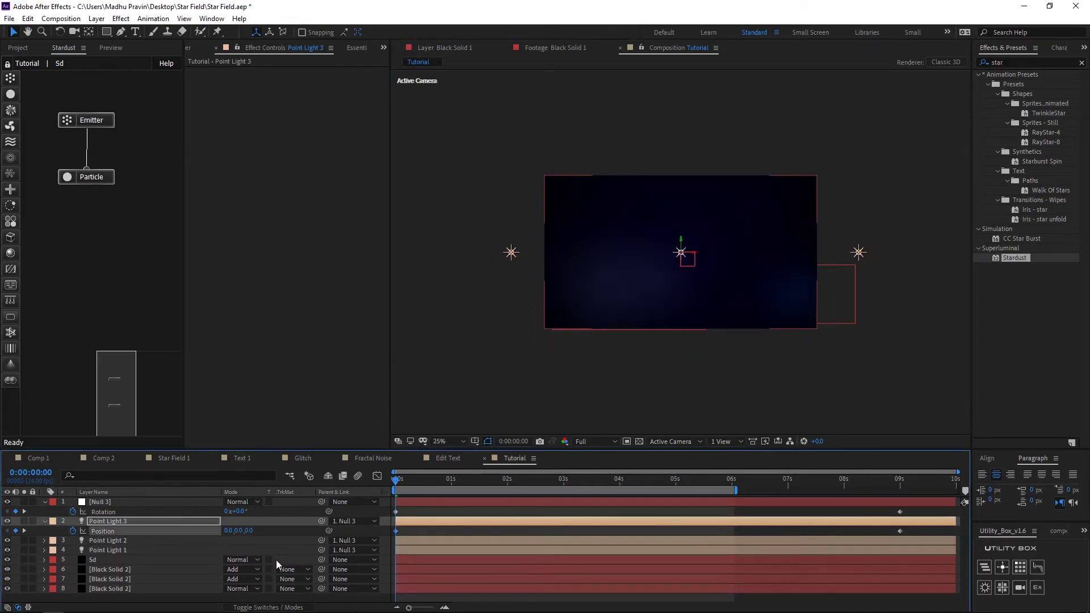
Move Point Light 3 above the frame and duplicate it as a fourth light on the opposite side
left_click_drag(680, 238, 683, 137)
key("ctrl+d")
key("space")
Set the Sd layer's emitter to 16000 Particles Per Second and preview the four-light swirl from the start
left_click(93, 570)
left_click(307, 241)
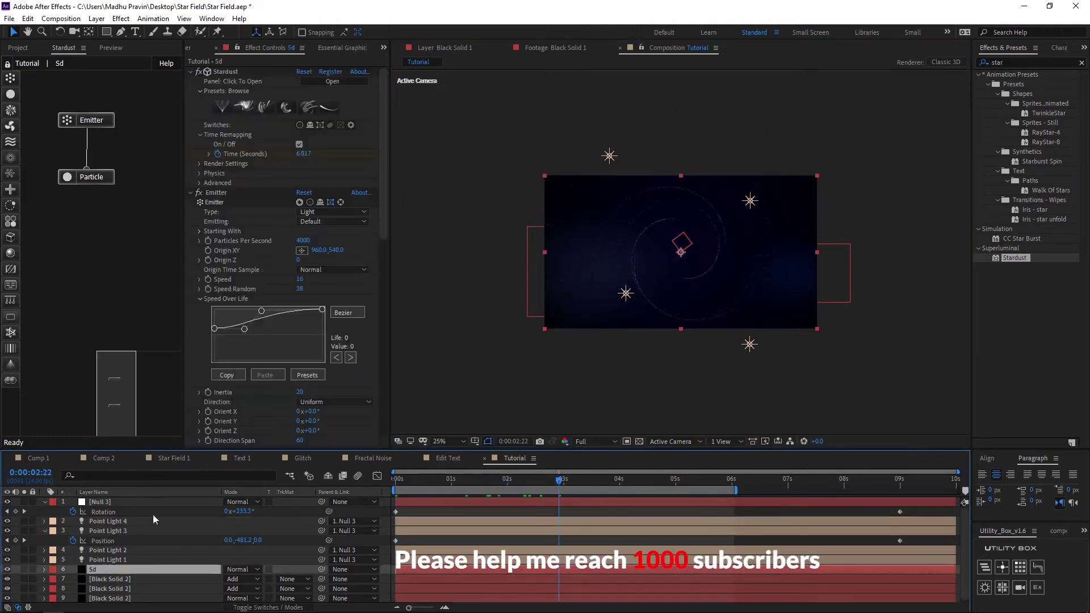
key("Return")
key("period")
key("Home")
key("space")
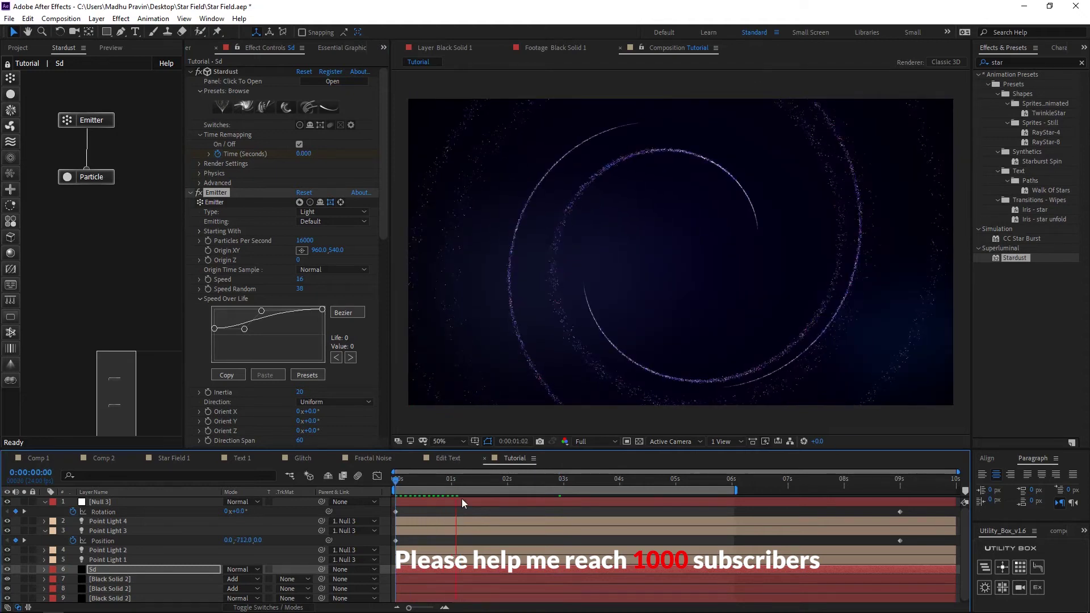
key("space")
left_click(395, 479)
key("space")
key("space")
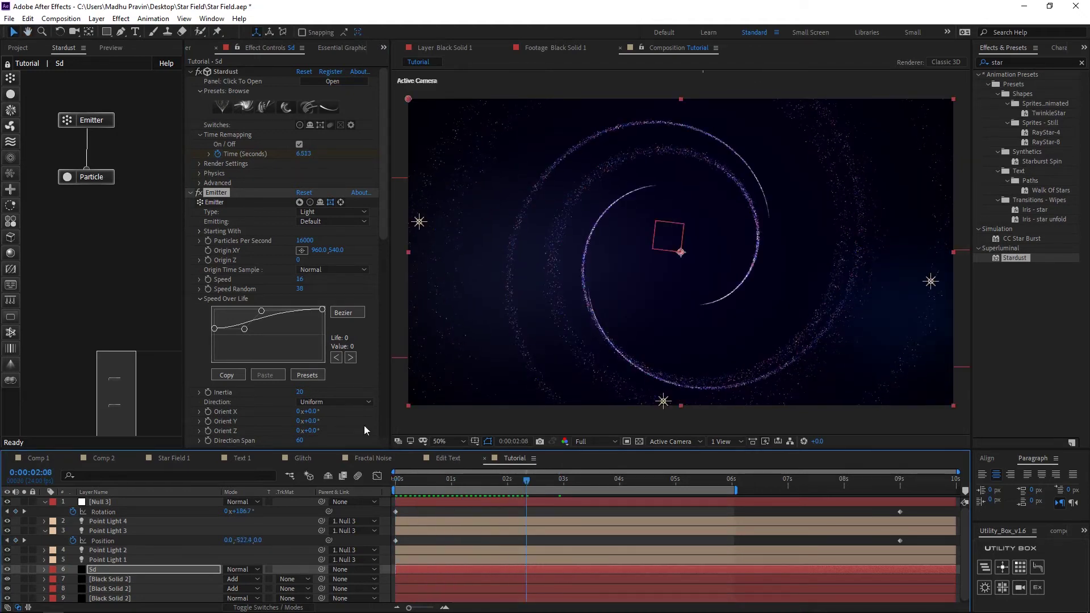
Connect a Field node below the Particle node and set its Field Type to Bend
left_click_drag(10, 157, 87, 184)
scroll(231, 369, "down", 3)
left_click(332, 357)
left_click(342, 440)
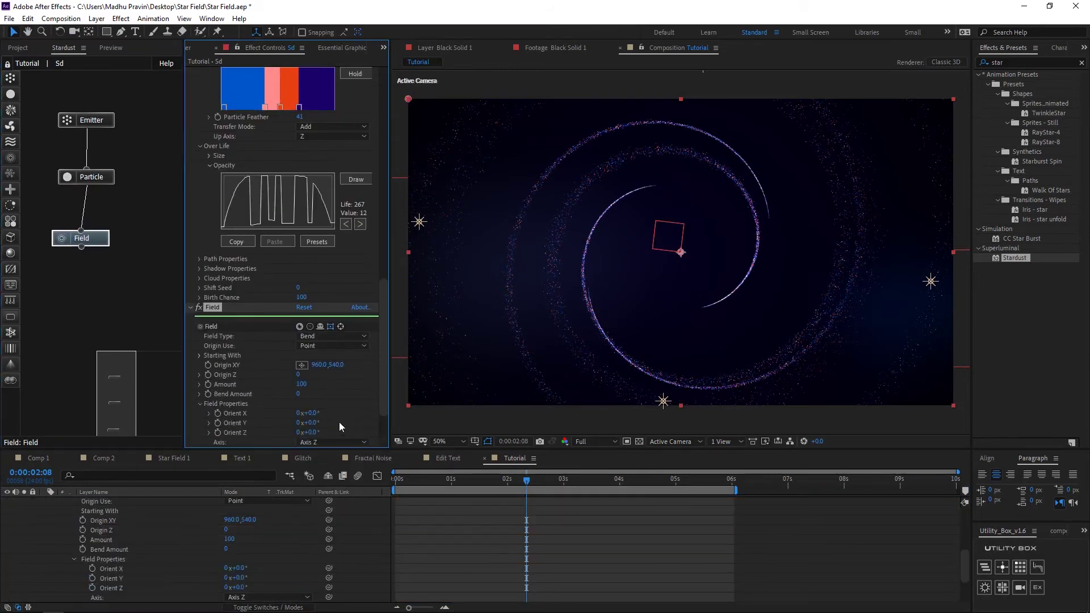
Set the Field's Bend Amount to 12 and attach a Transform node rotated -33 in X, 57 in Y and 24 in Z
left_click_drag(10, 189, 81, 284)
scroll(263, 375, "down", 2)
left_click_drag(300, 372, 346, 382)
mouse_move(301, 392)
left_mouse_down()
mouse_move(315, 391)
mouse_move(310, 371)
mouse_move(292, 381)
left_mouse_up()
Create a two-node camera with the 50mm preset and place it at the top of the layer stack
right_click(365, 501)
mouse_move(398, 377)
left_click(524, 432)
left_click(616, 224)
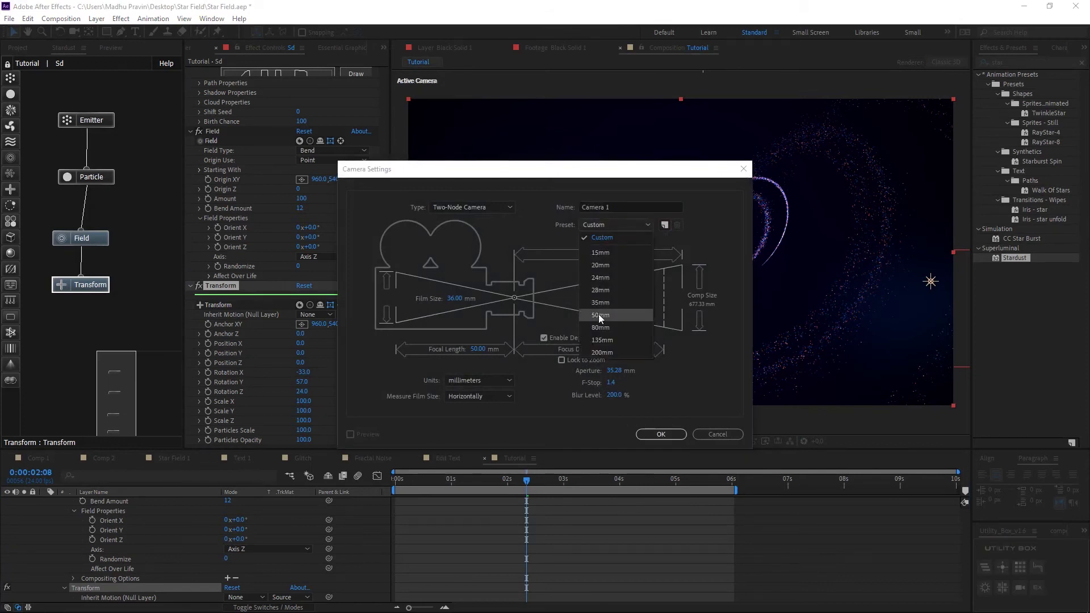
left_click(599, 315)
left_click(660, 434)
scroll(94, 507, "up", 2)
key("ctrl+shift+bracketright")
Display the composition in two views and set the camera's Focus Distance to 2592 pixels
left_click(725, 442)
left_click(726, 462)
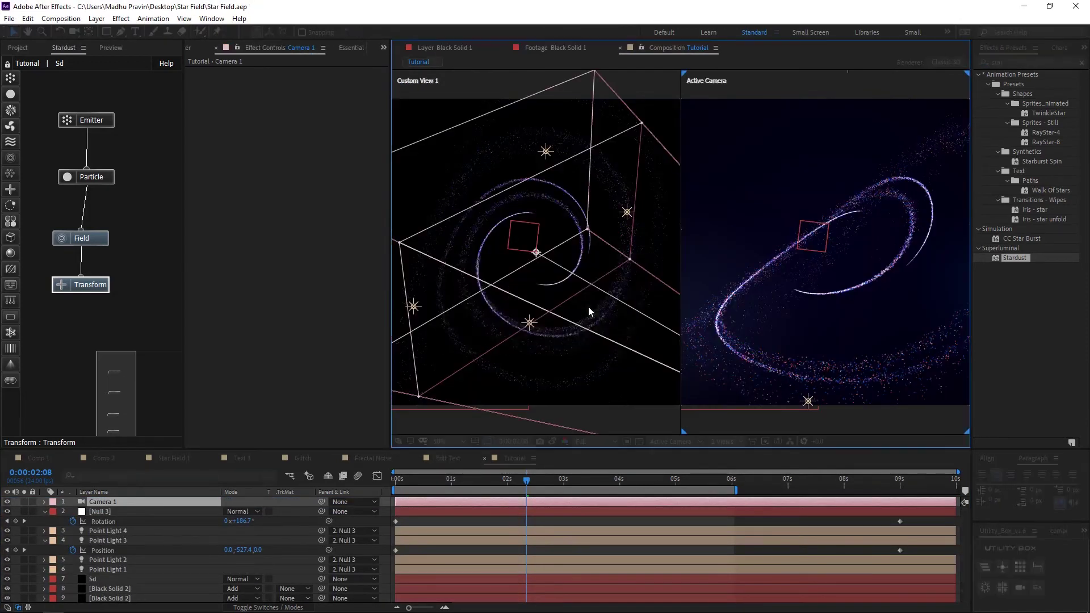
scroll(588, 312, "down", 3)
key("c")
mouse_move(537, 341)
left_mouse_down()
mouse_move(595, 320)
mouse_move(557, 284)
mouse_move(587, 295)
mouse_move(537, 323)
left_mouse_up()
scroll(536, 324, "up", 1)
left_click(44, 502)
scroll(241, 533, "down", 2)
left_click_drag(235, 531, 86, 537)
Set the camera's Aperture to 200 pixels and Blur Level to 200%, then orbit the camera to reangle the particle spiral
type("200")
key("Tab")
type("200")
key("Return")
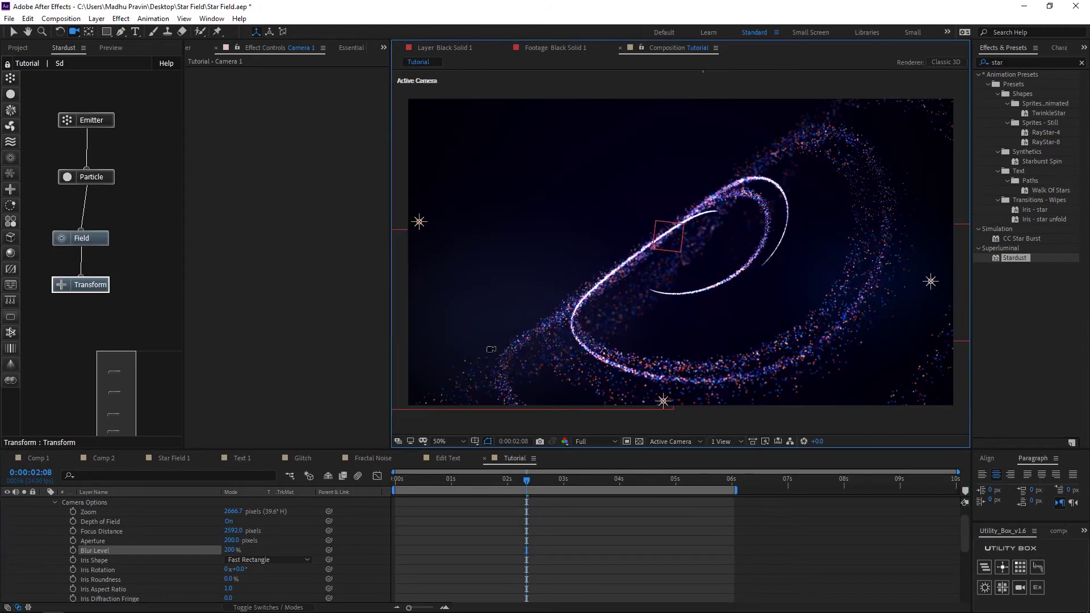
left_click_drag(492, 349, 484, 300)
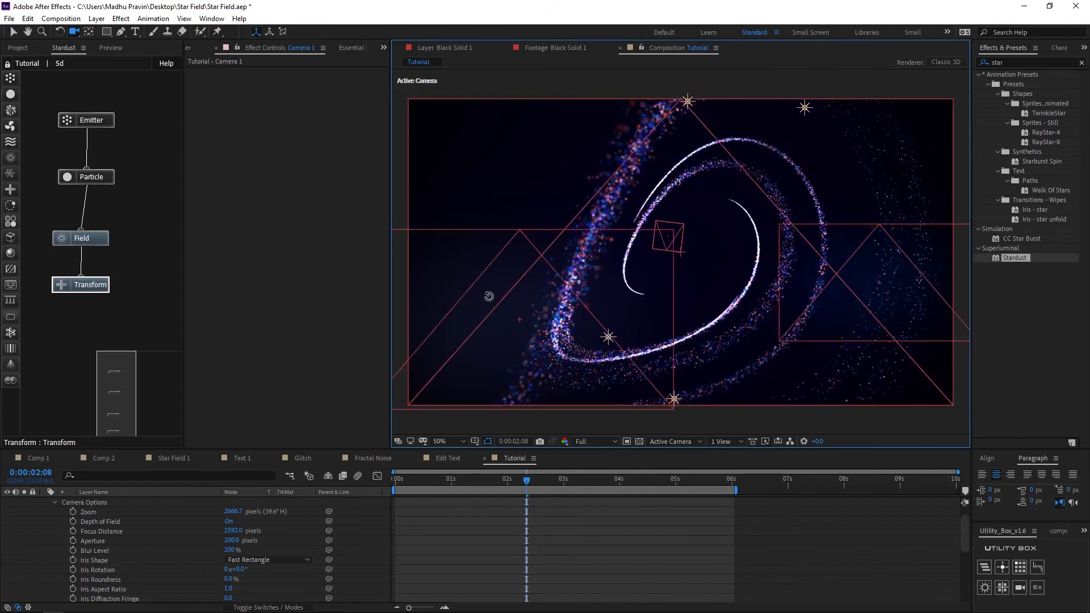